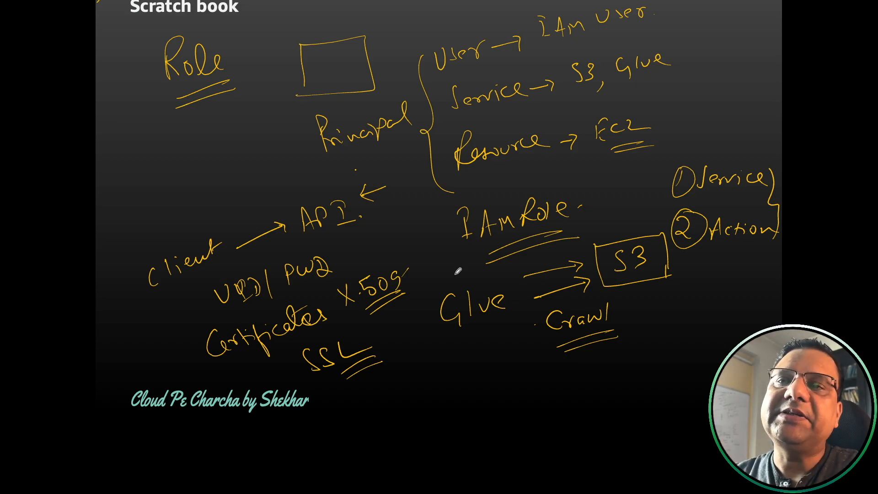
{"action": "mouse_move", "coordinate": [495, 324]}
{"action": "left_mouse_down"}
{"action": "mouse_move", "coordinate": [457, 335]}
{"action": "mouse_move", "coordinate": [499, 329]}
{"action": "left_mouse_up"}
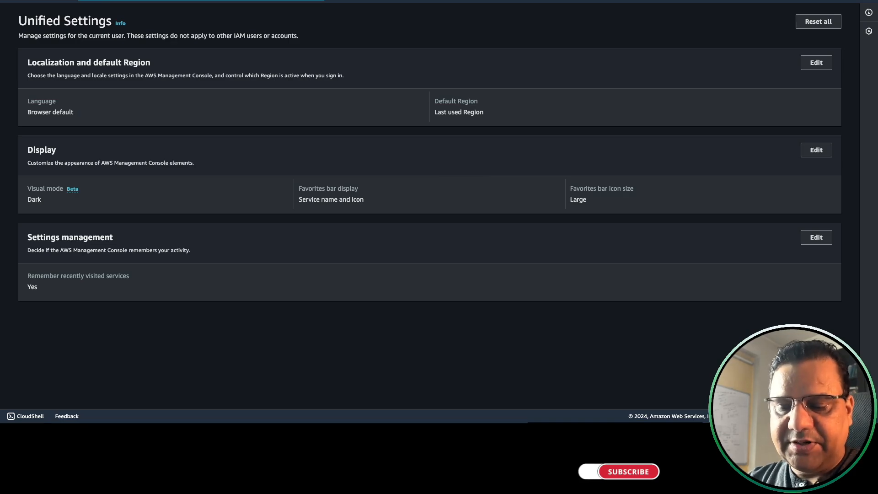
Step: Search the console for the iam service, open it and go to its list of roles
{"action": "type", "text": "iam"}
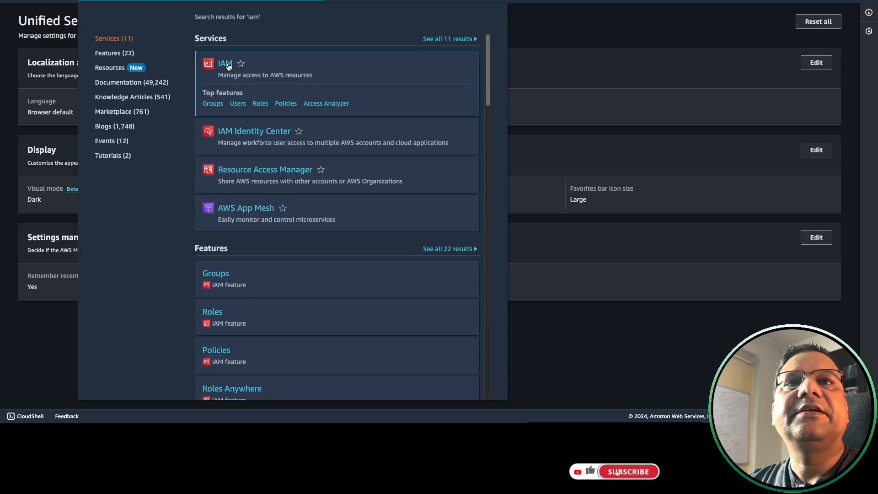
{"action": "left_click", "coordinate": [225, 63]}
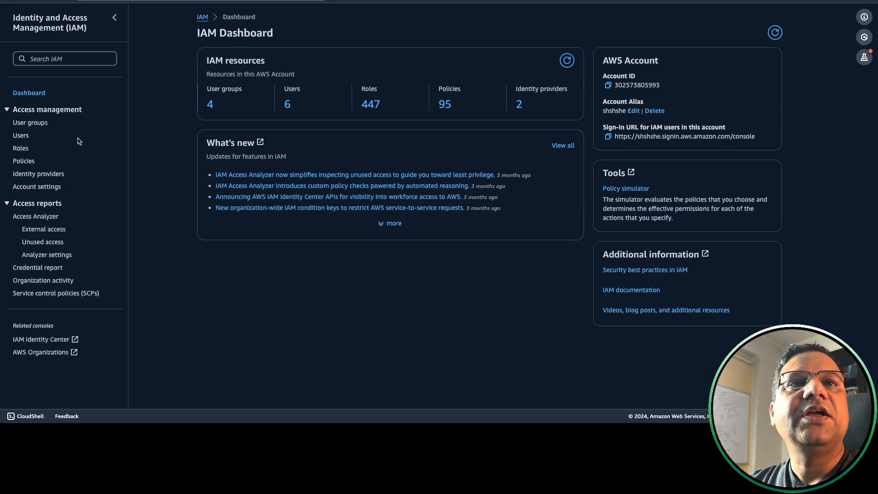
{"action": "left_click", "coordinate": [19, 150]}
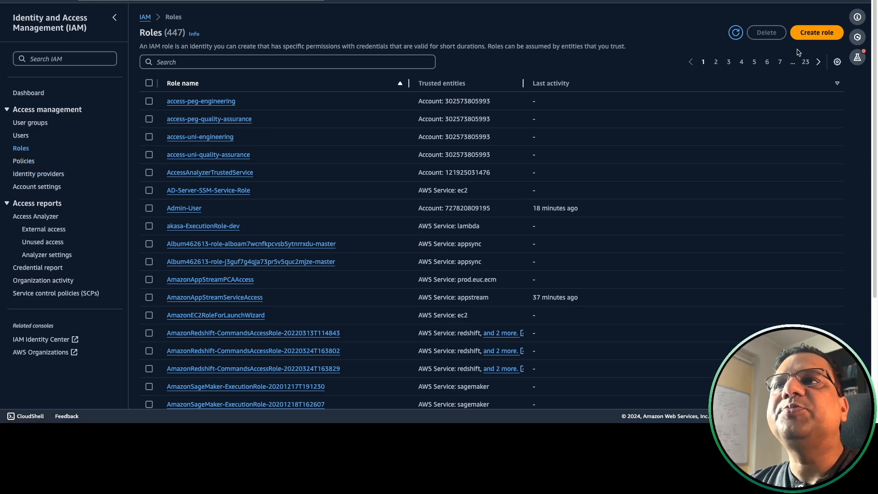
Step: Start a new role for a trusted AWS service with Glue as the use case, and proceed to adding permissions
{"action": "left_click", "coordinate": [814, 34]}
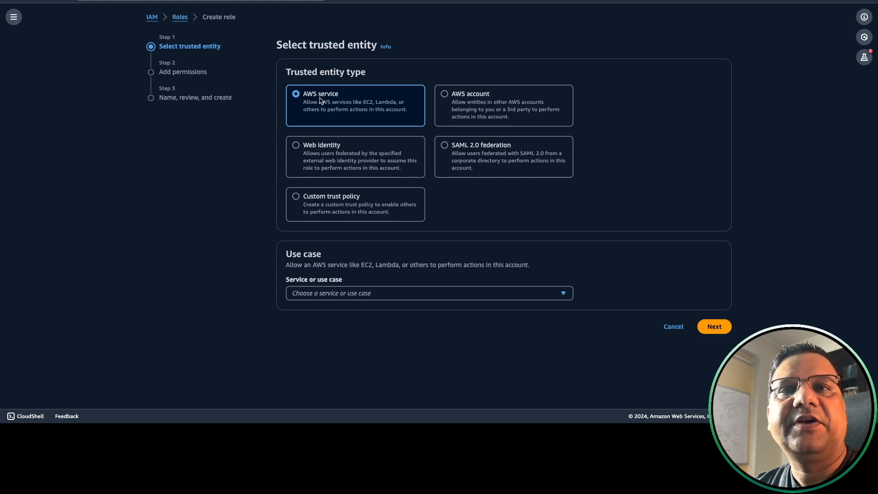
{"action": "left_click", "coordinate": [360, 295]}
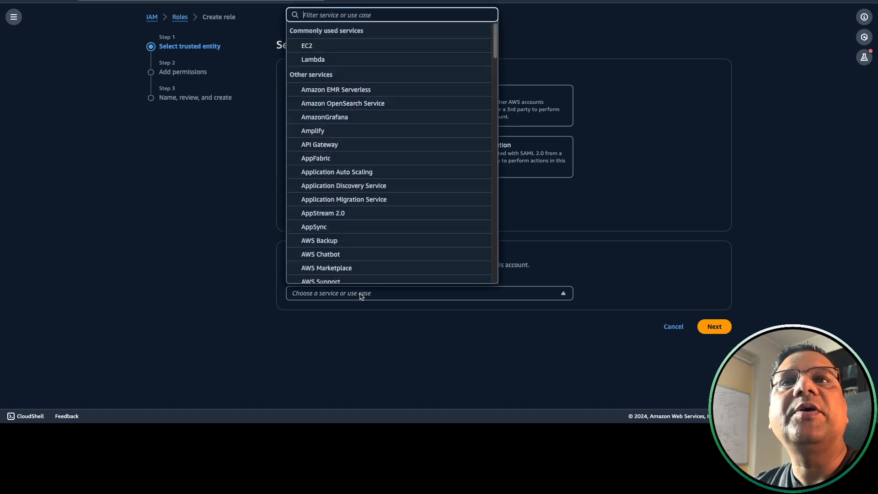
{"action": "type", "text": "Glue"}
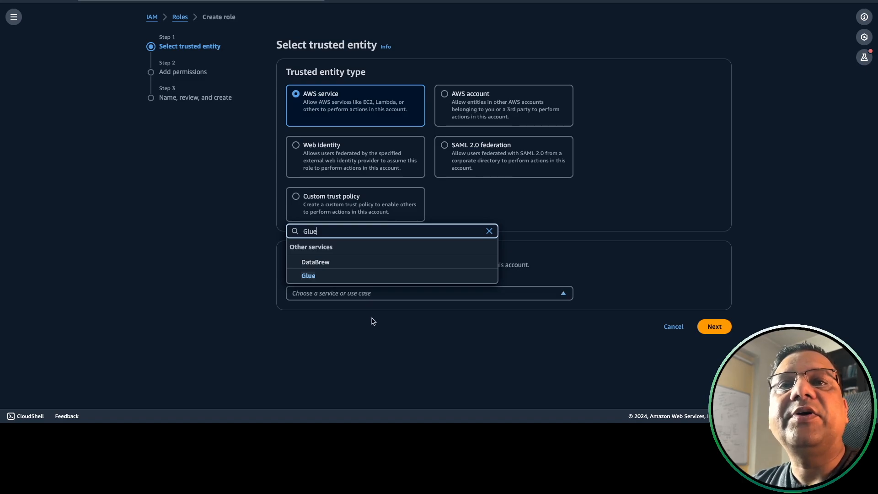
{"action": "left_click", "coordinate": [308, 276]}
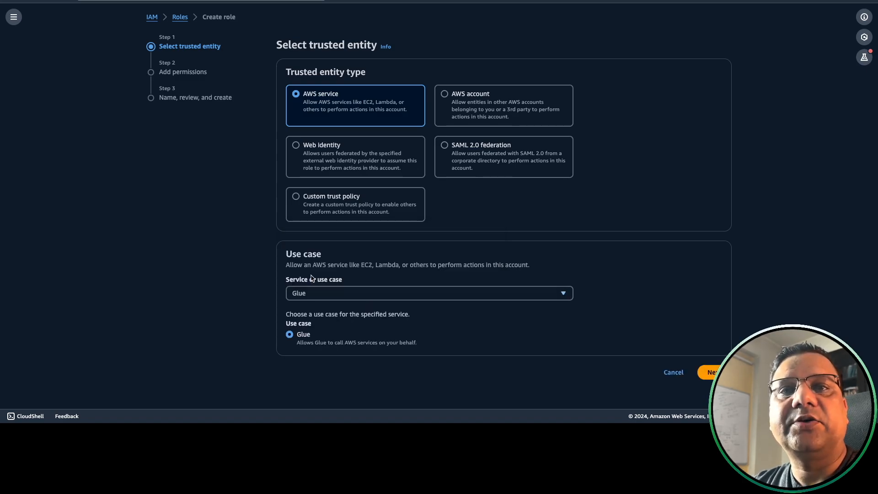
{"action": "left_click", "coordinate": [711, 370]}
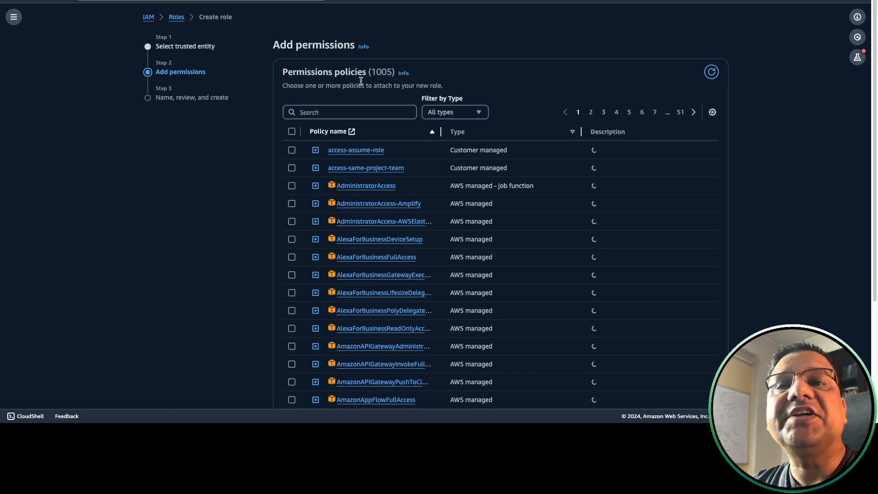
Step: Filter the permissions policies by S3, widen the policy name column and select the AmazonS3ReadOnlyAccess policy
{"action": "left_click", "coordinate": [329, 113]}
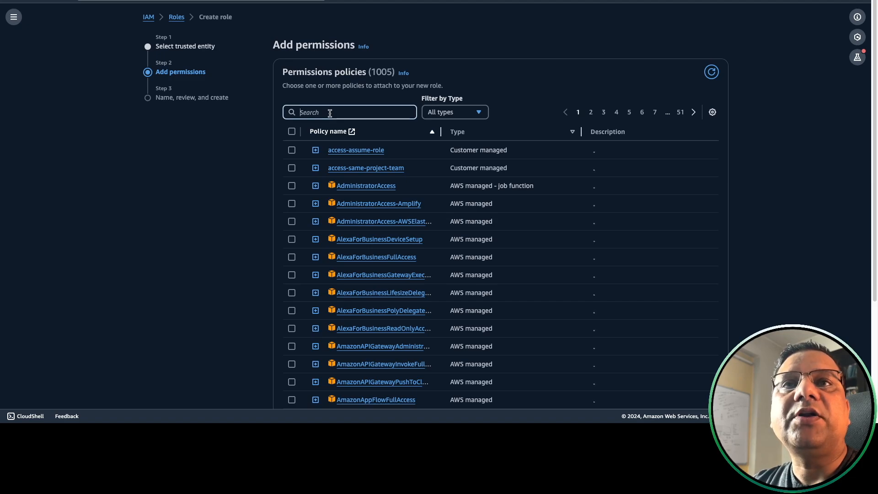
{"action": "type", "text": "S3"}
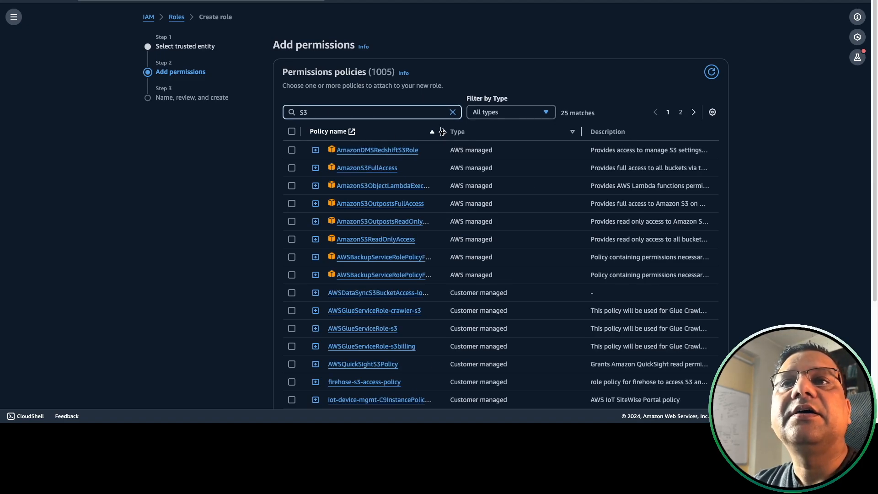
{"action": "left_click_drag", "start_coordinate": [441, 132], "coordinate": [547, 133]}
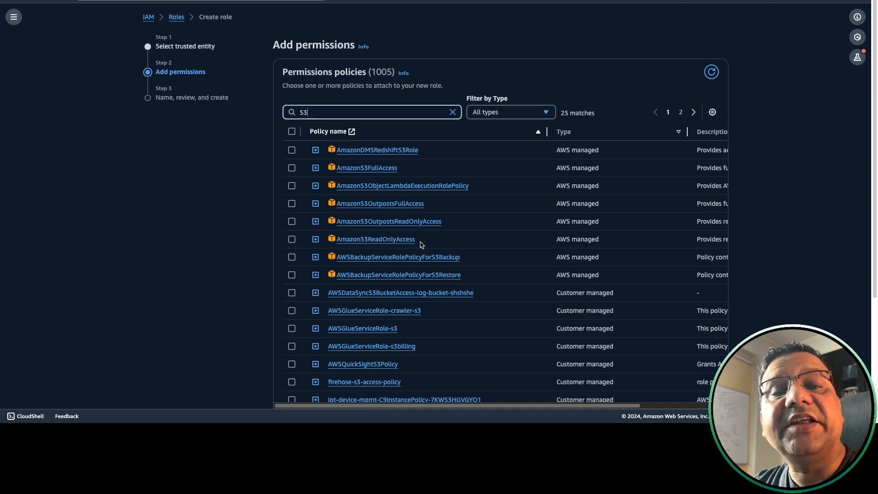
{"action": "left_click", "coordinate": [292, 239]}
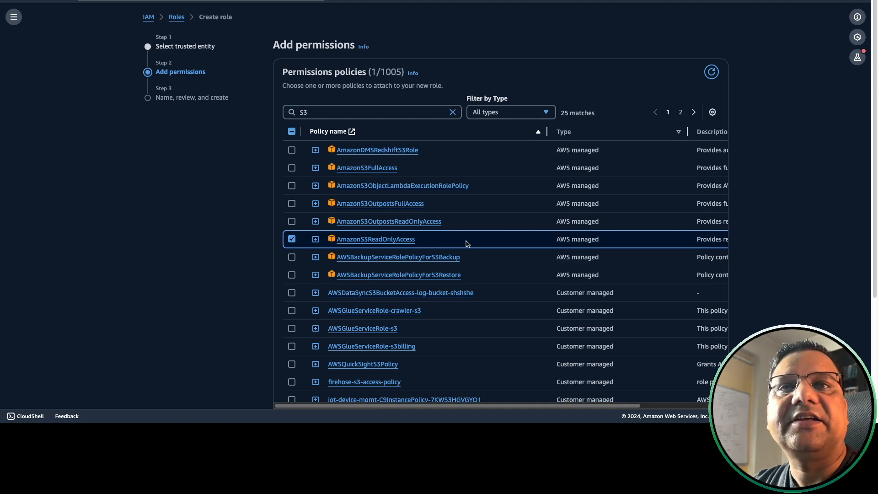
{"action": "left_click", "coordinate": [291, 168]}
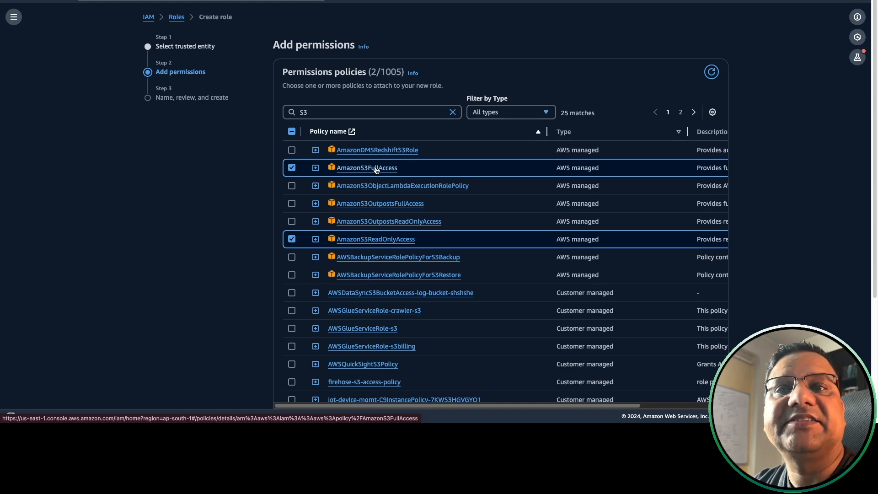
{"action": "scroll", "coordinate": [495, 277], "scroll_direction": "down", "scroll_amount": 3}
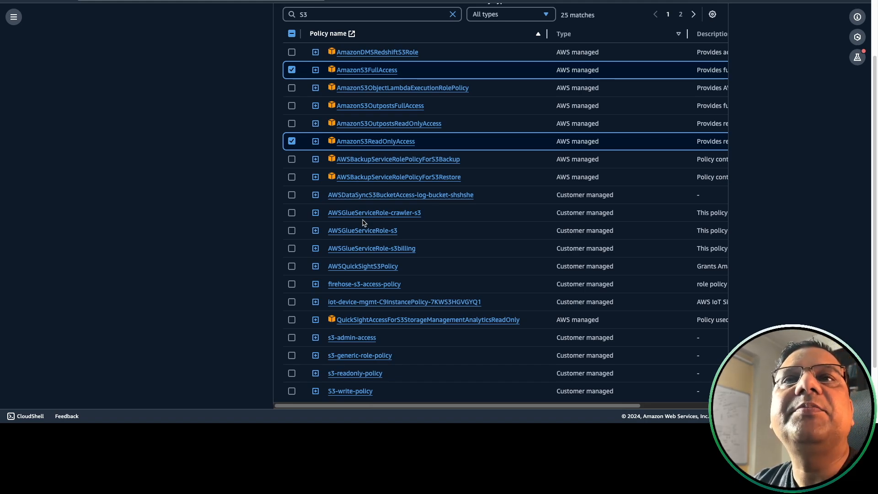
{"action": "scroll", "coordinate": [363, 223], "scroll_direction": "up", "scroll_amount": 2}
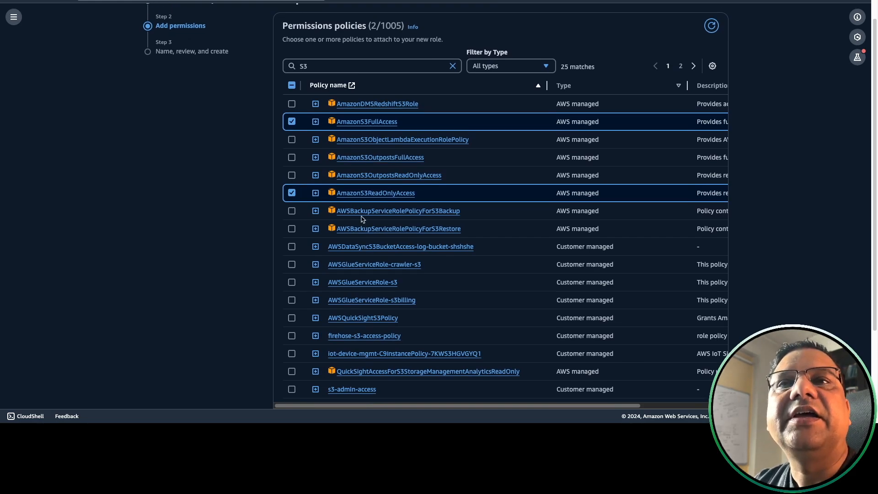
{"action": "scroll", "coordinate": [488, 300], "scroll_direction": "down", "scroll_amount": 1}
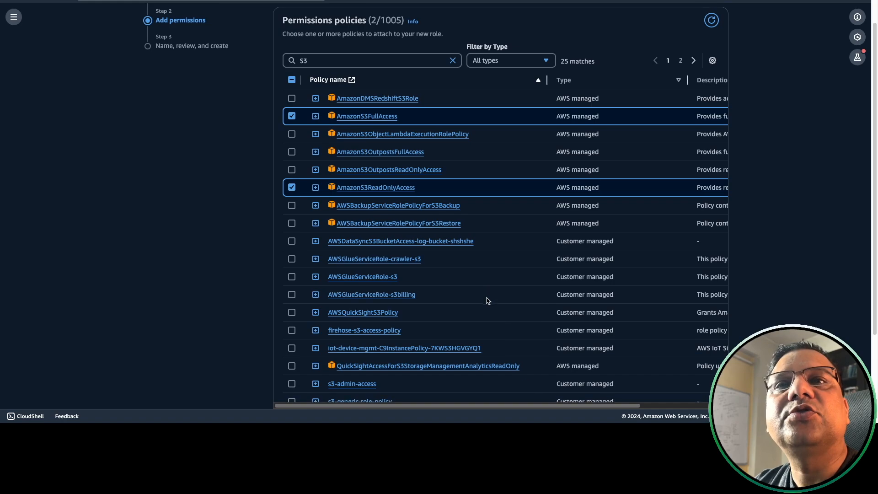
{"action": "left_click", "coordinate": [292, 115]}
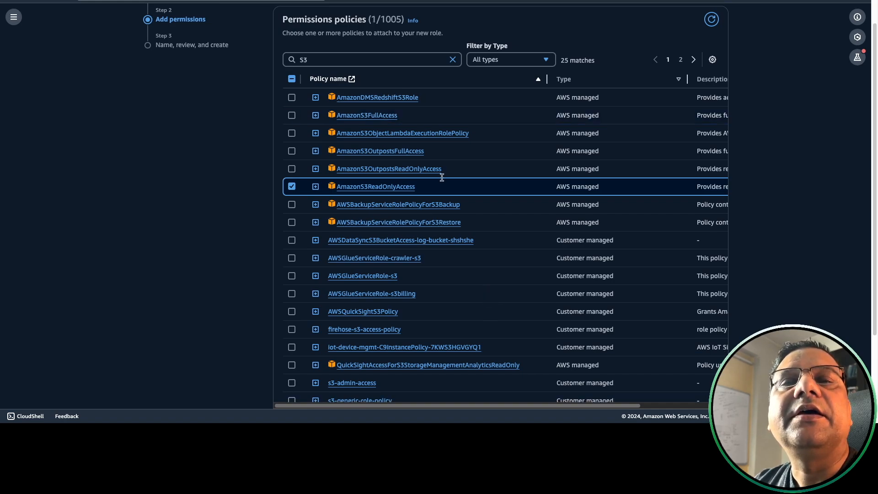
Step: Filter the permissions policies by redshift, select AmazonRedshiftDataFullAccess as well, and proceed to the naming and review stage
{"action": "scroll", "coordinate": [521, 274], "scroll_direction": "down", "scroll_amount": 3}
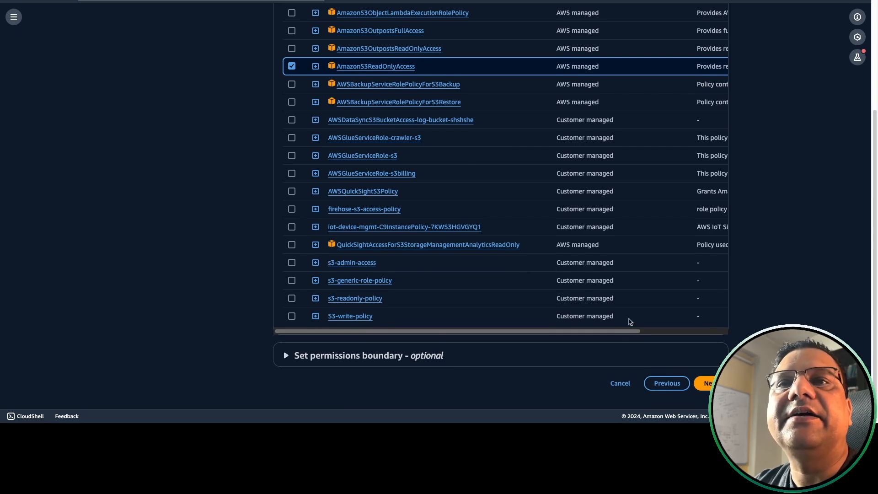
{"action": "scroll", "coordinate": [599, 225], "scroll_direction": "up", "scroll_amount": 4}
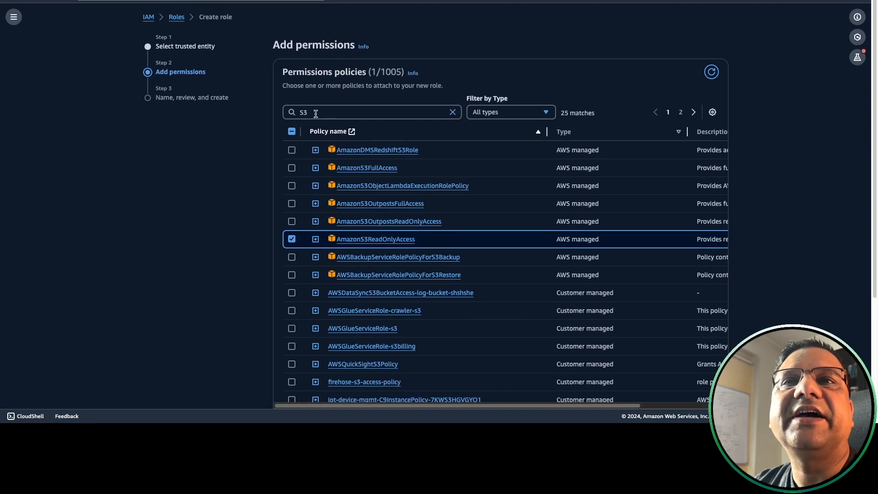
{"action": "left_click", "coordinate": [314, 114]}
{"action": "key", "text": "BackSpace"}
{"action": "key", "text": "BackSpace"}
{"action": "type", "text": "redshift"}
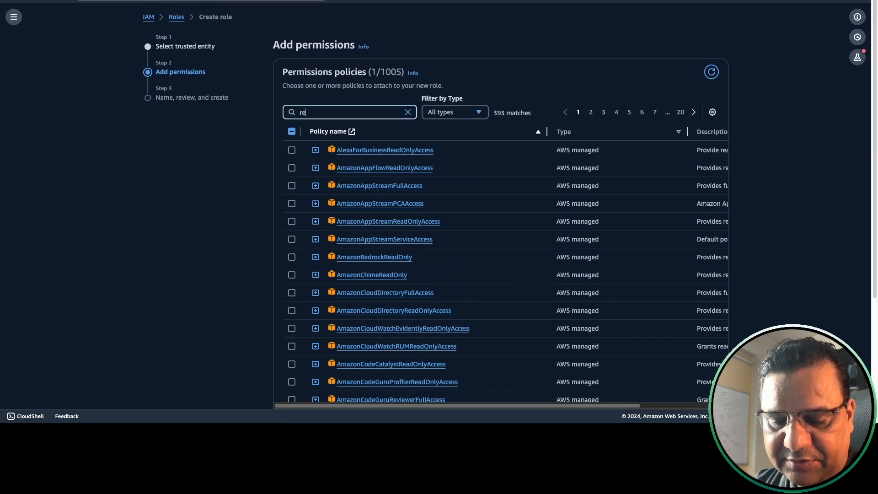
{"action": "scroll", "coordinate": [292, 216], "scroll_direction": "down", "scroll_amount": 2}
{"action": "left_click", "coordinate": [291, 214]}
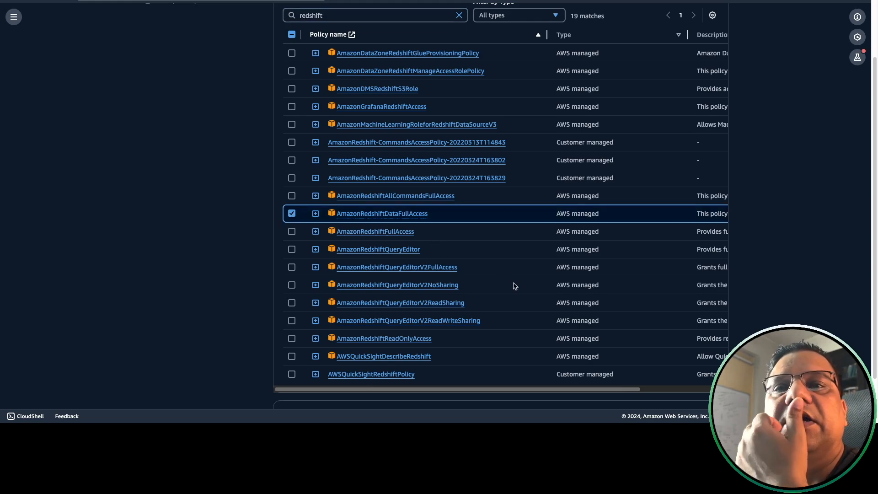
{"action": "scroll", "coordinate": [514, 286], "scroll_direction": "down", "scroll_amount": 2}
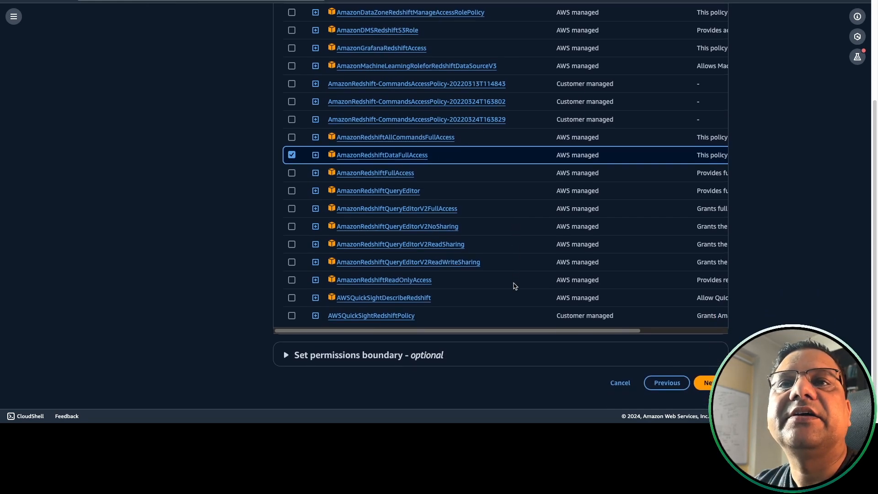
{"action": "scroll", "coordinate": [515, 286], "scroll_direction": "up", "scroll_amount": 2}
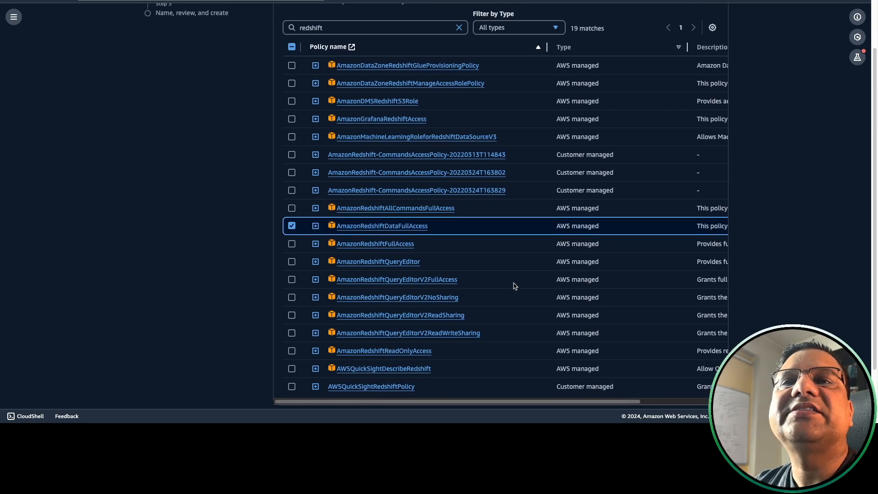
{"action": "scroll", "coordinate": [515, 286], "scroll_direction": "down", "scroll_amount": 2}
{"action": "left_click", "coordinate": [711, 383]}
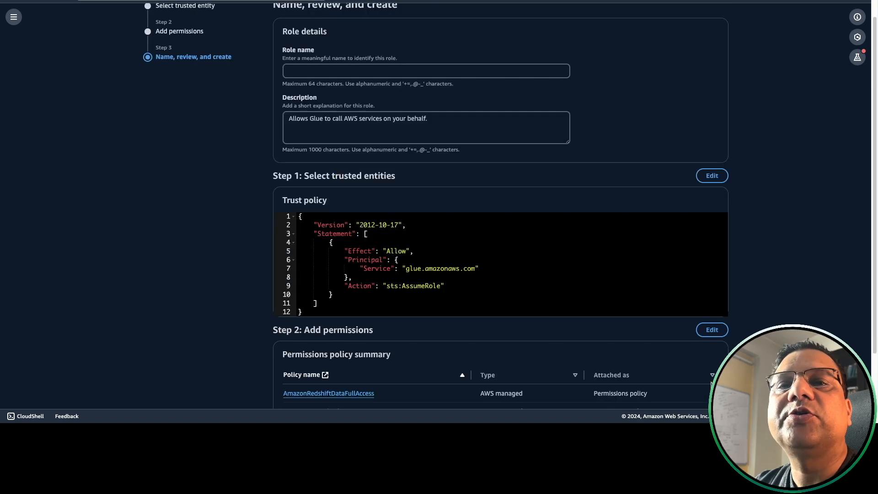
Step: Name the role glue-iam-service-role, review its trust policy and attached permissions, and create it
{"action": "scroll", "coordinate": [587, 254], "scroll_direction": "down", "scroll_amount": 3}
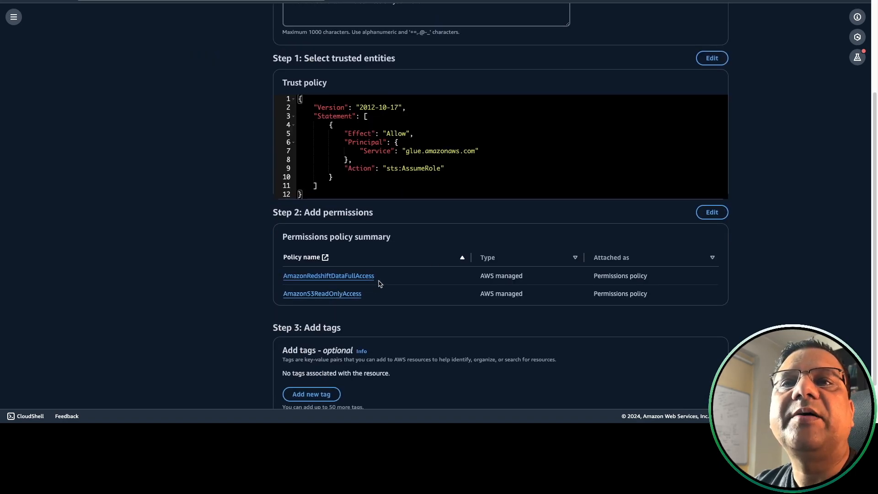
{"action": "scroll", "coordinate": [420, 284], "scroll_direction": "up", "scroll_amount": 2}
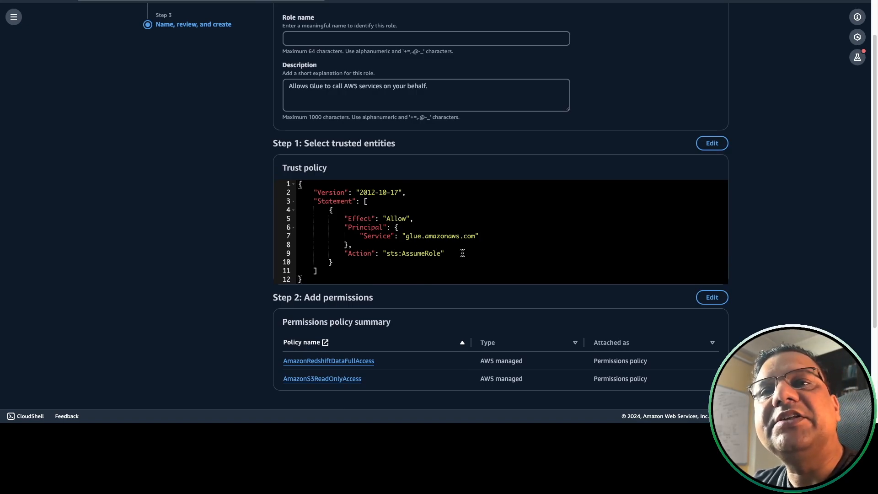
{"action": "scroll", "coordinate": [462, 252], "scroll_direction": "up", "scroll_amount": 2}
{"action": "left_click", "coordinate": [366, 109]}
{"action": "type", "text": "g"}
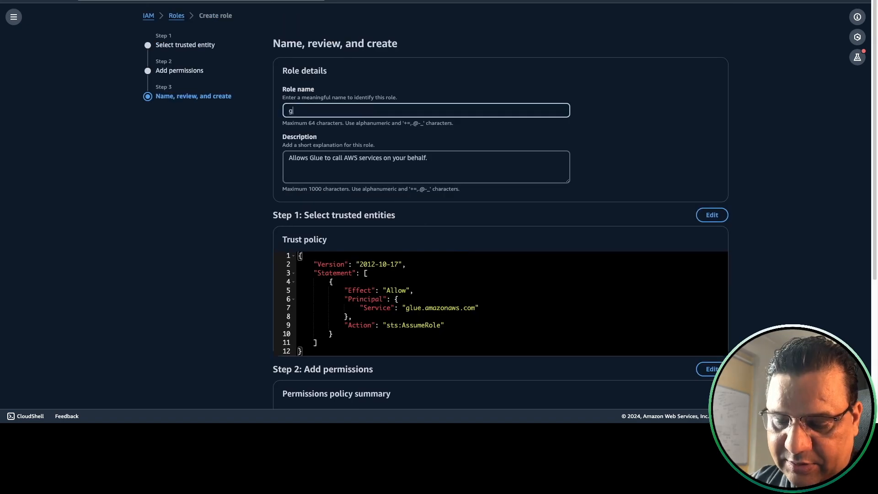
{"action": "type", "text": "lue-iam-s"}
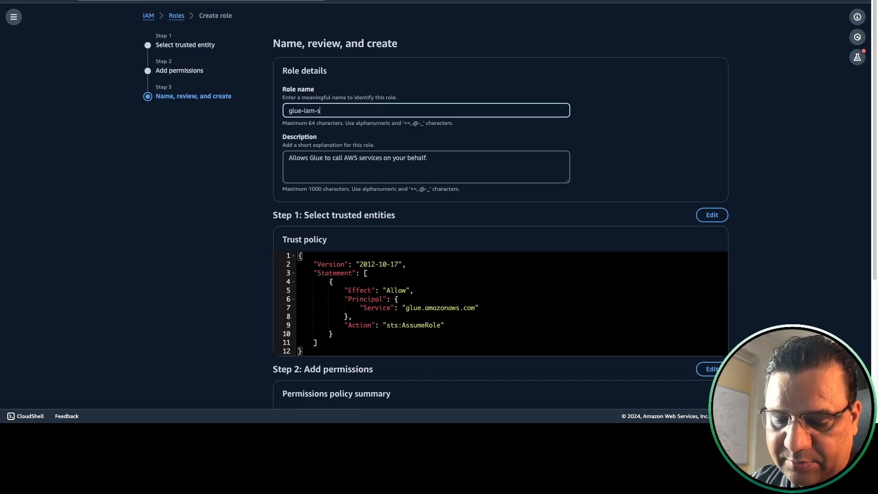
{"action": "type", "text": "ervice-role"}
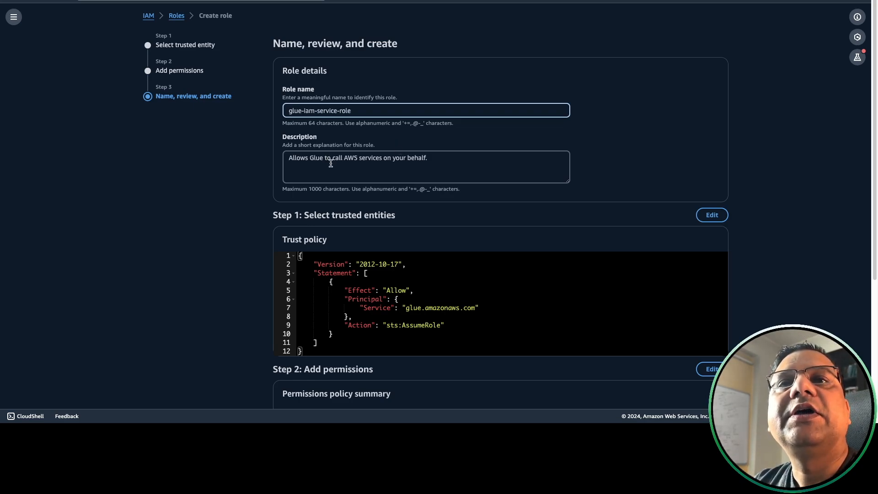
{"action": "scroll", "coordinate": [415, 237], "scroll_direction": "down", "scroll_amount": 2}
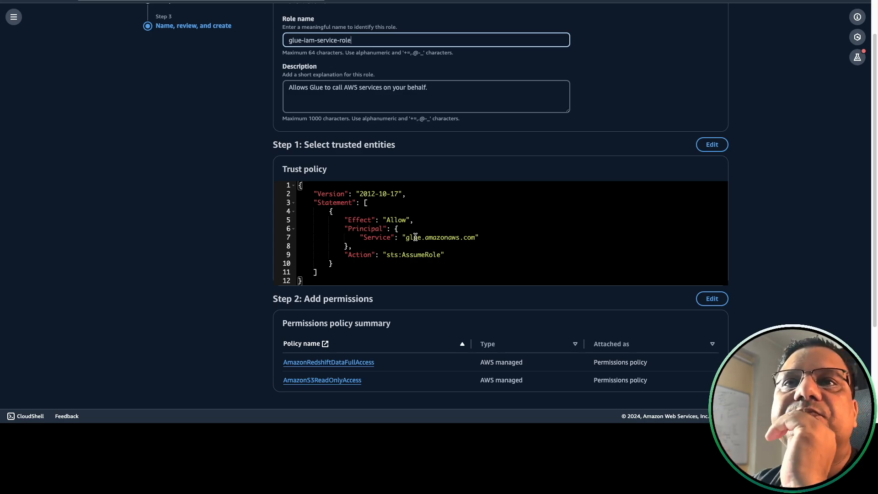
{"action": "scroll", "coordinate": [415, 237], "scroll_direction": "down", "scroll_amount": 3}
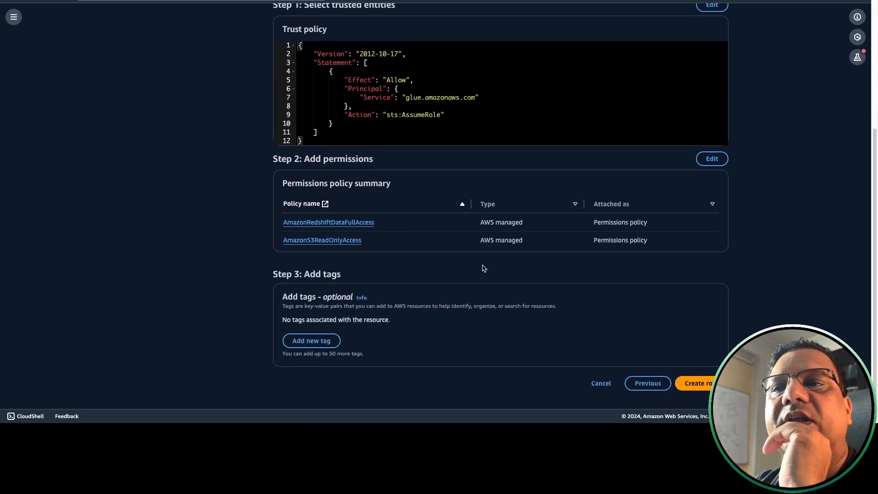
{"action": "left_click", "coordinate": [696, 384]}
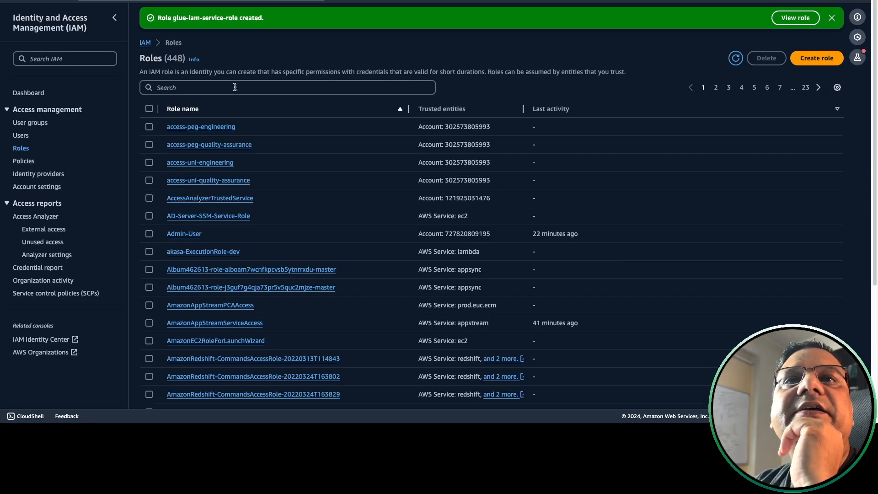
Step: Search the roles for glue-iam-service-role and open its details to examine the attached permissions
{"action": "left_click", "coordinate": [207, 90]}
{"action": "type", "text": "glue-iam-service-role"}
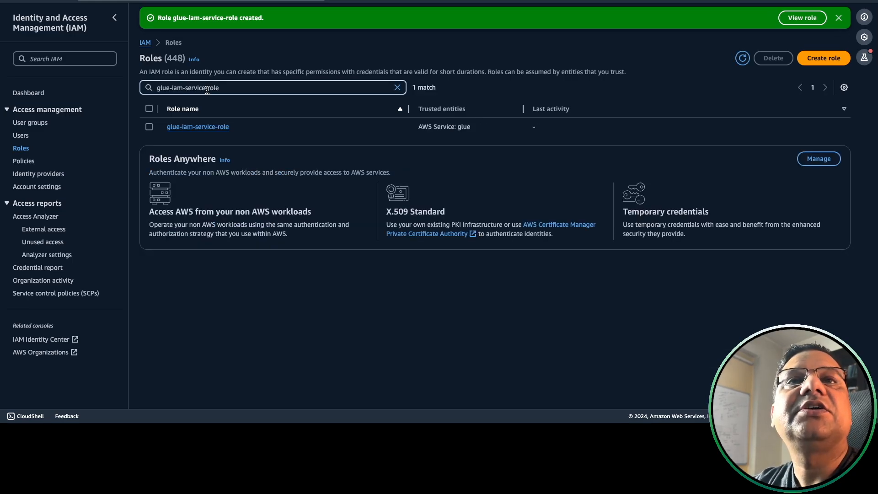
{"action": "left_click", "coordinate": [210, 128]}
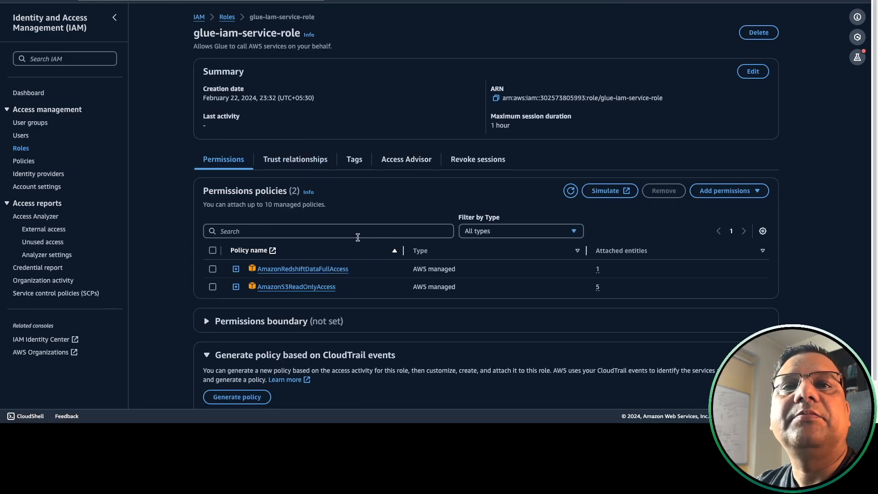
Step: Open the role's AmazonRedshiftDataFullAccess policy as JSON and examine the effect and actions of its DataAPIPermissions statement
{"action": "scroll", "coordinate": [414, 290], "scroll_direction": "down", "scroll_amount": 1}
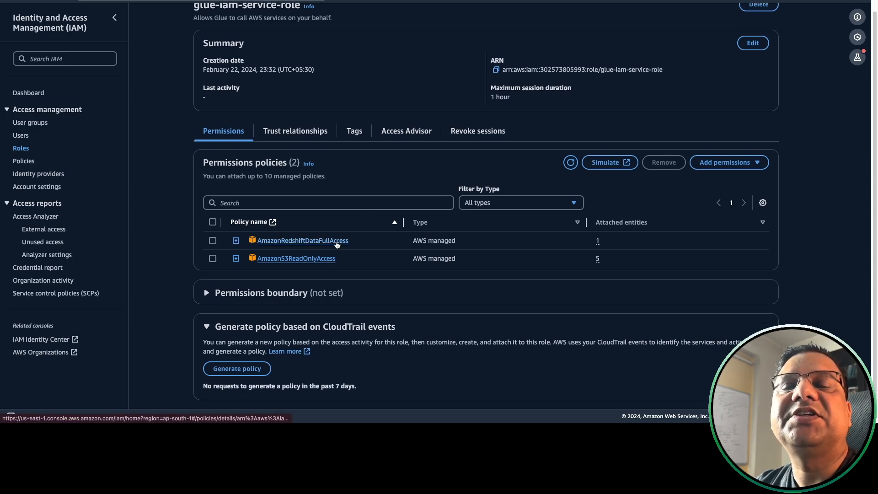
{"action": "left_click", "coordinate": [313, 241]}
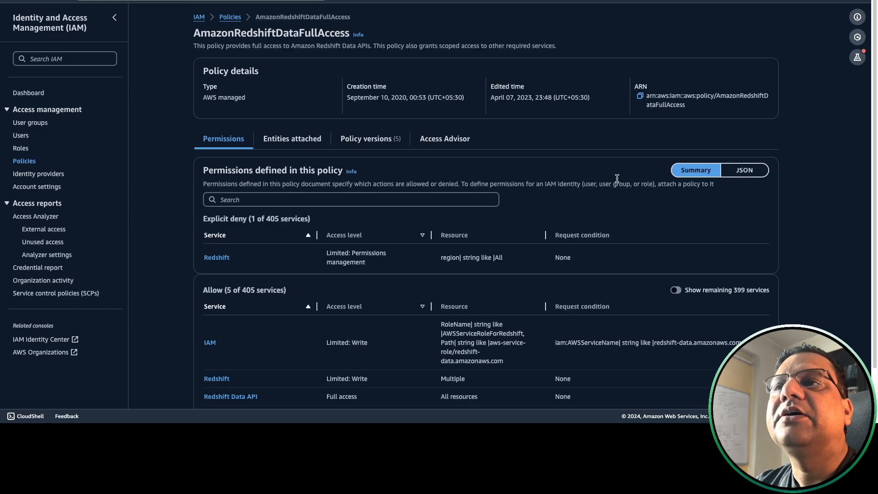
{"action": "left_click", "coordinate": [750, 171]}
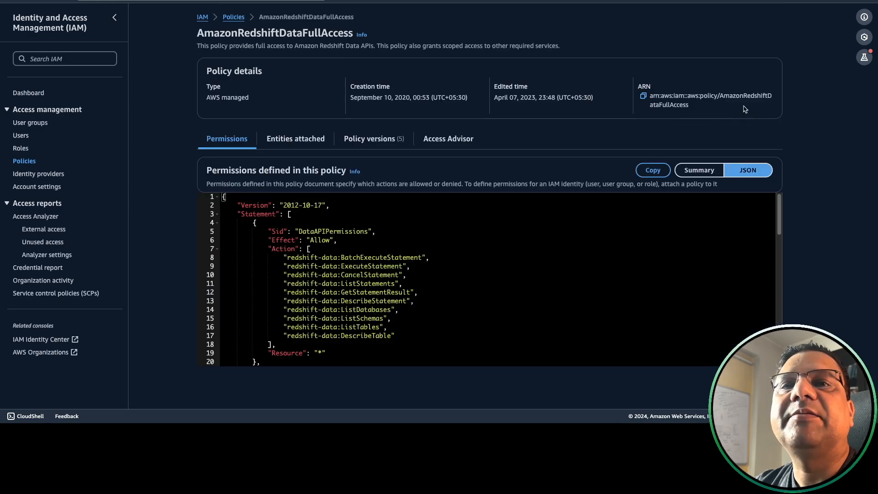
{"action": "scroll", "coordinate": [573, 245], "scroll_direction": "down", "scroll_amount": 1}
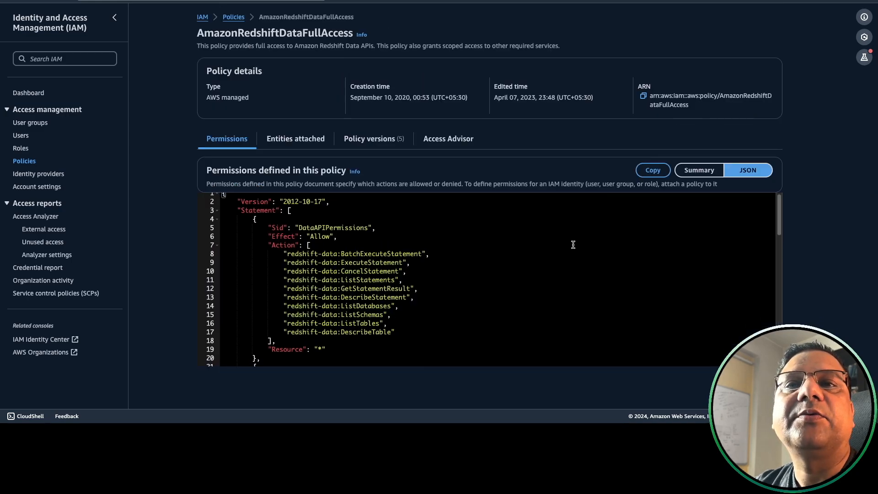
{"action": "double_click", "coordinate": [317, 235]}
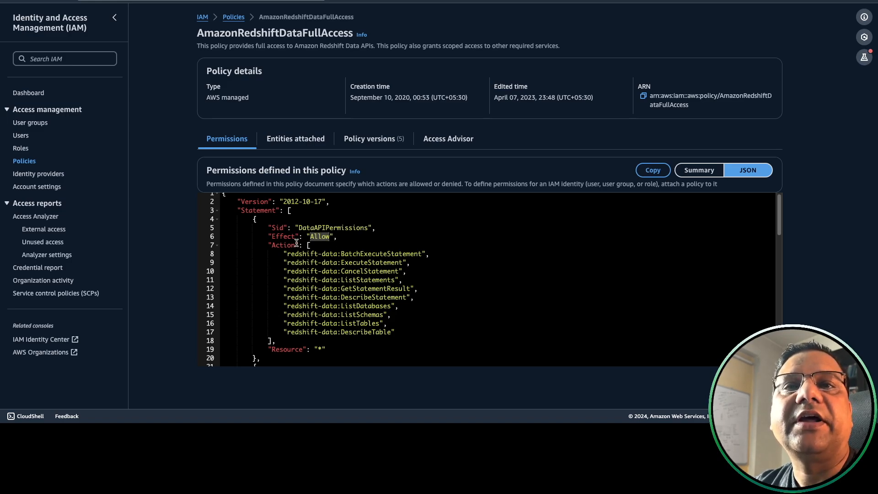
{"action": "left_click_drag", "start_coordinate": [284, 254], "coordinate": [401, 331]}
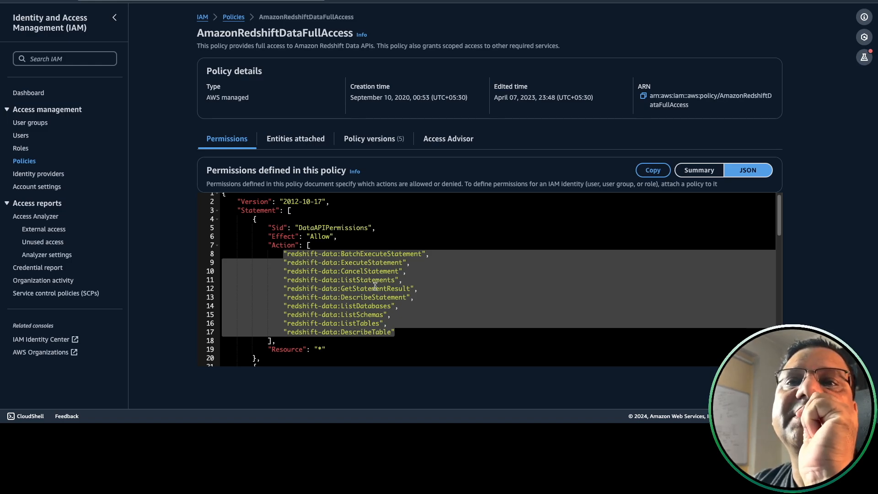
Step: Examine the policy's remaining JSON, including the DataAPIPermissions resource scope, the Secrets Manager statement and the DenyCreateAPIUser statement
{"action": "scroll", "coordinate": [375, 286], "scroll_direction": "down", "scroll_amount": 1}
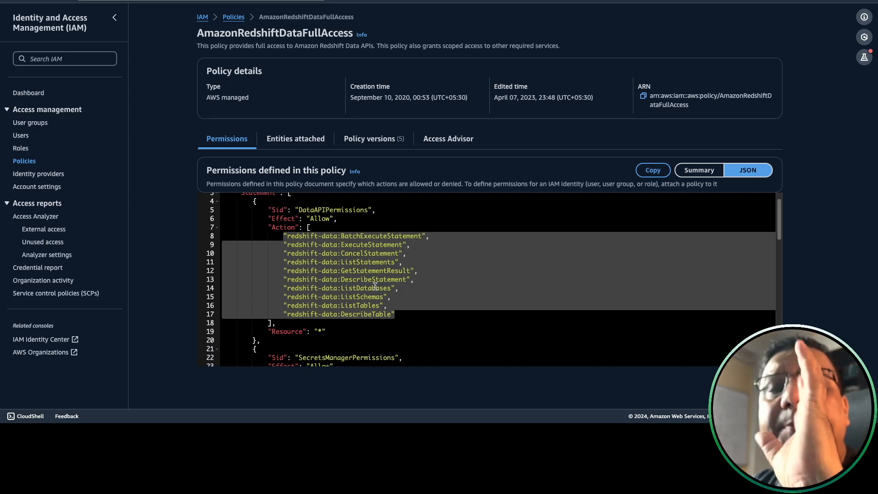
{"action": "scroll", "coordinate": [375, 285], "scroll_direction": "down", "scroll_amount": 4}
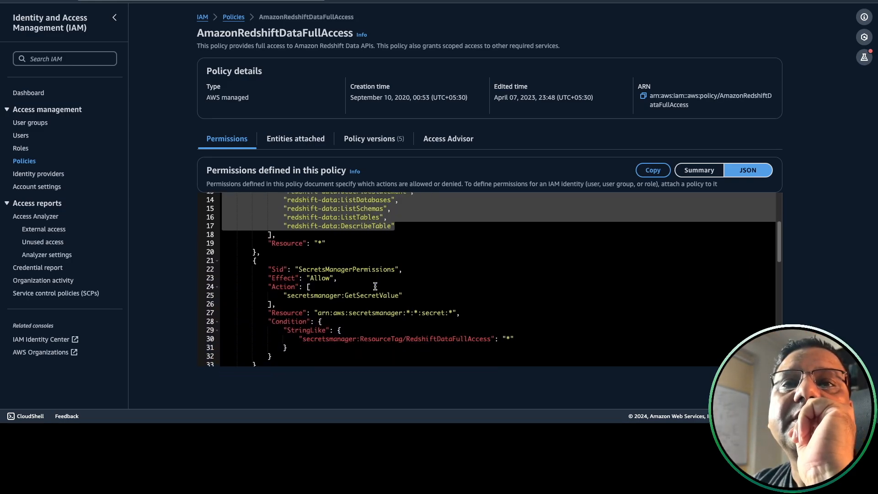
{"action": "left_click", "coordinate": [324, 238]}
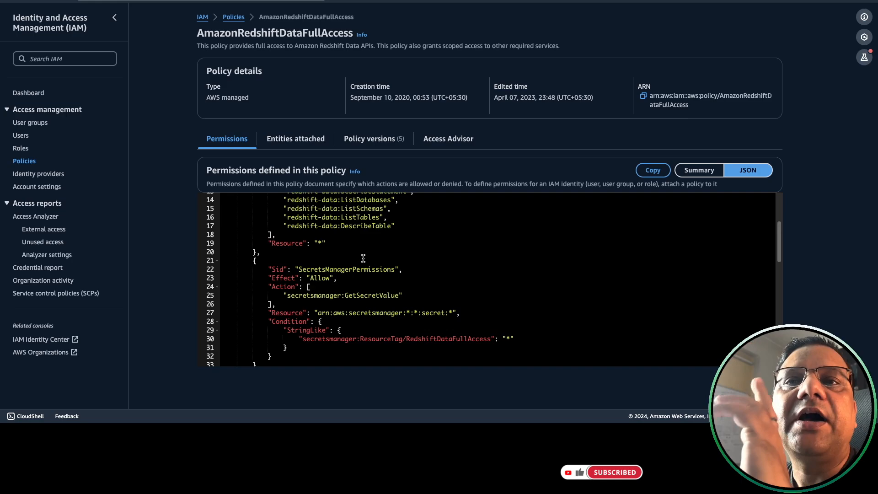
{"action": "scroll", "coordinate": [363, 258], "scroll_direction": "down", "scroll_amount": 1}
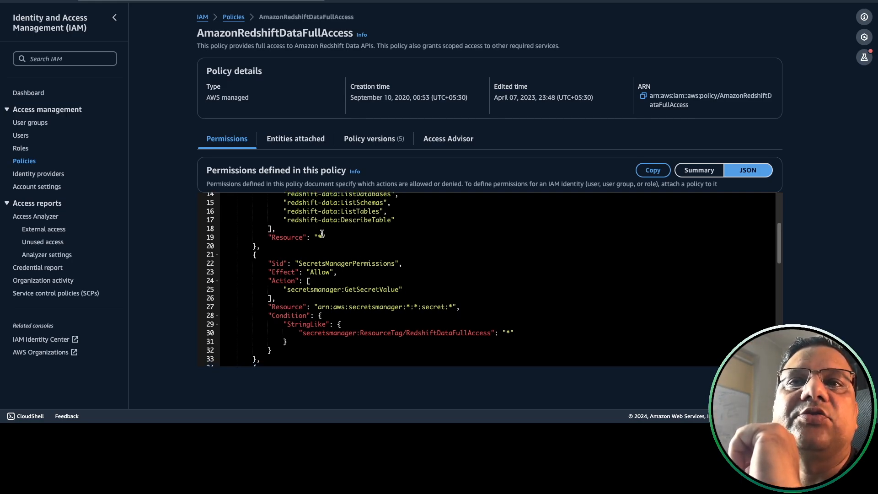
{"action": "left_click_drag", "start_coordinate": [322, 236], "coordinate": [318, 237]}
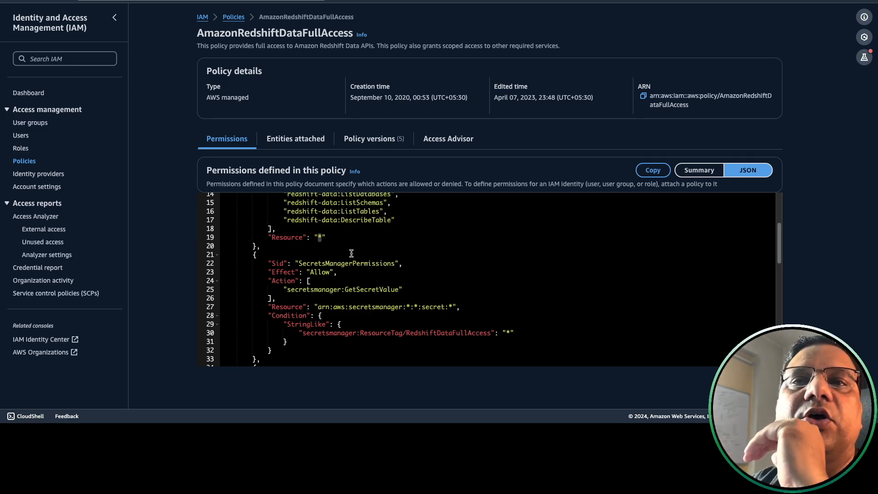
{"action": "scroll", "coordinate": [366, 278], "scroll_direction": "down", "scroll_amount": 2}
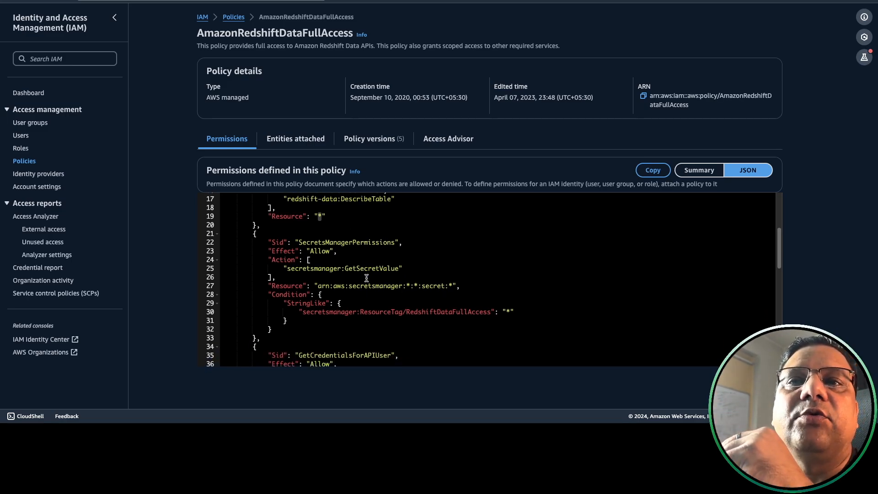
{"action": "double_click", "coordinate": [330, 269]}
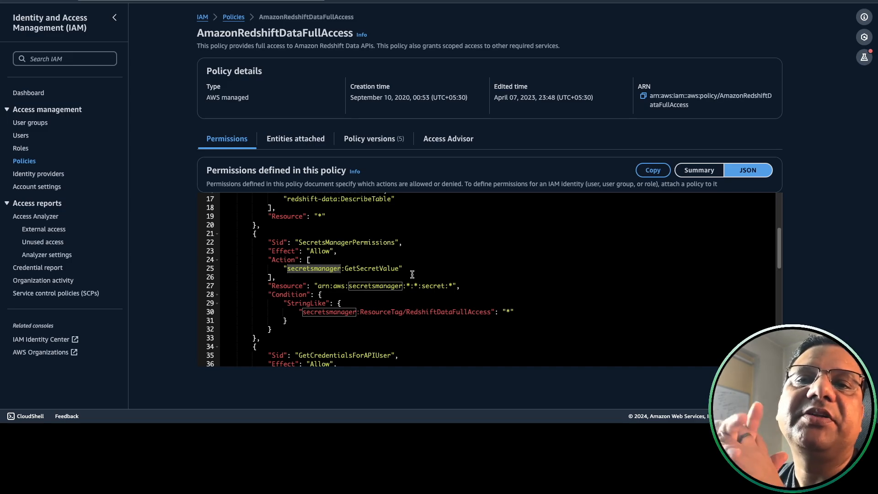
{"action": "scroll", "coordinate": [412, 273], "scroll_direction": "down", "scroll_amount": 8}
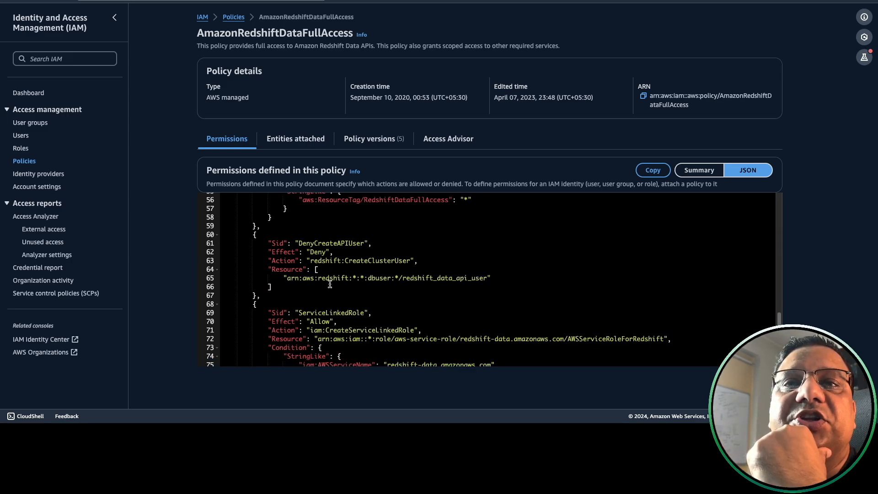
{"action": "double_click", "coordinate": [318, 250]}
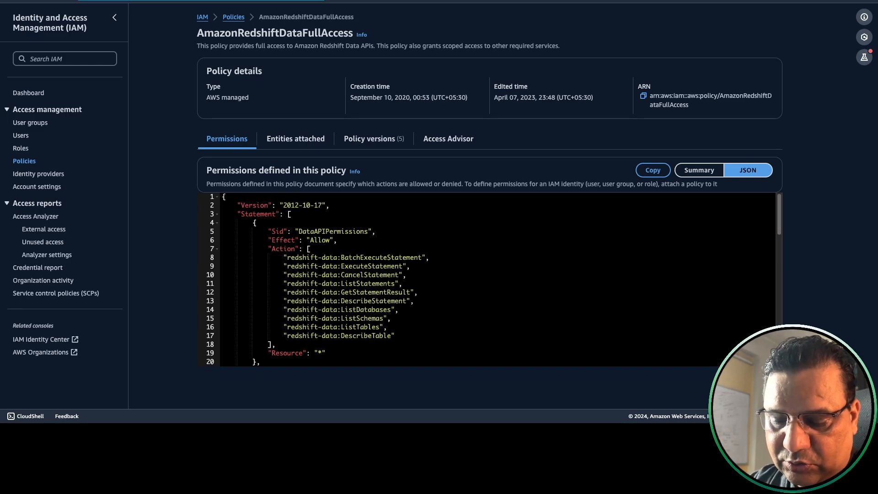
Step: Search the services for glue, open AWS Glue and start creating a new crawler from the Data Catalog's crawler list
{"action": "type", "text": "glue"}
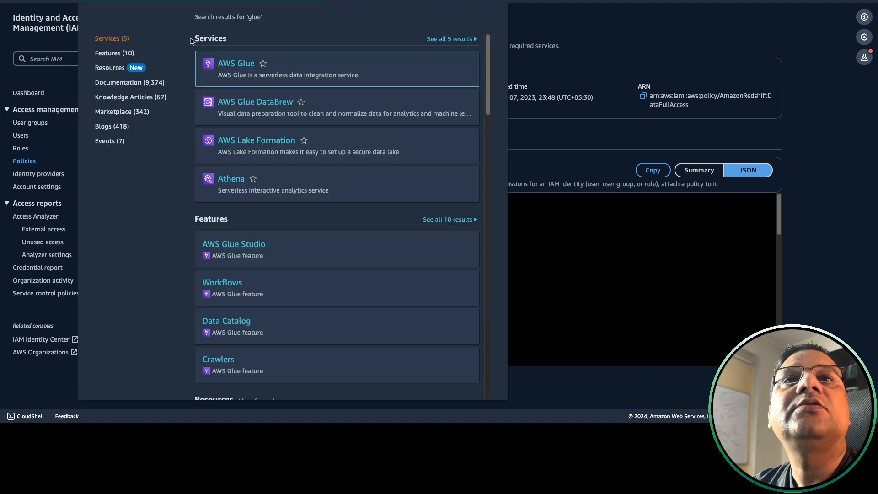
{"action": "left_click", "coordinate": [246, 65]}
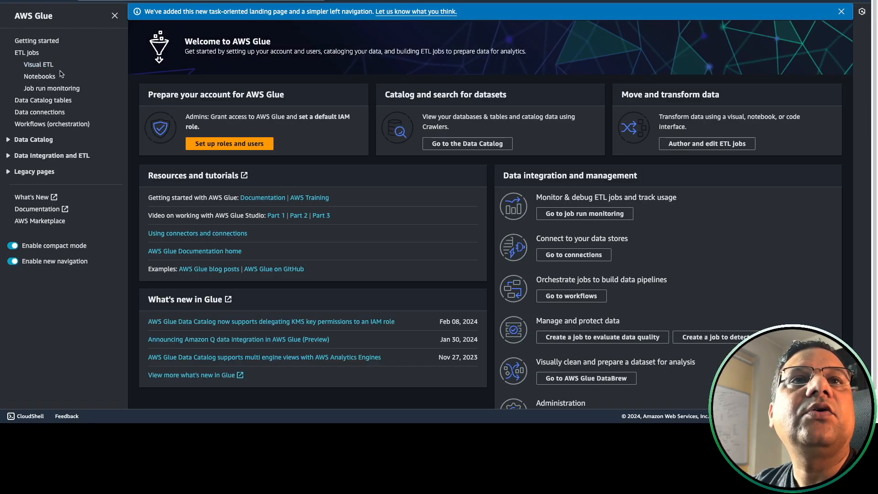
{"action": "left_click", "coordinate": [9, 140]}
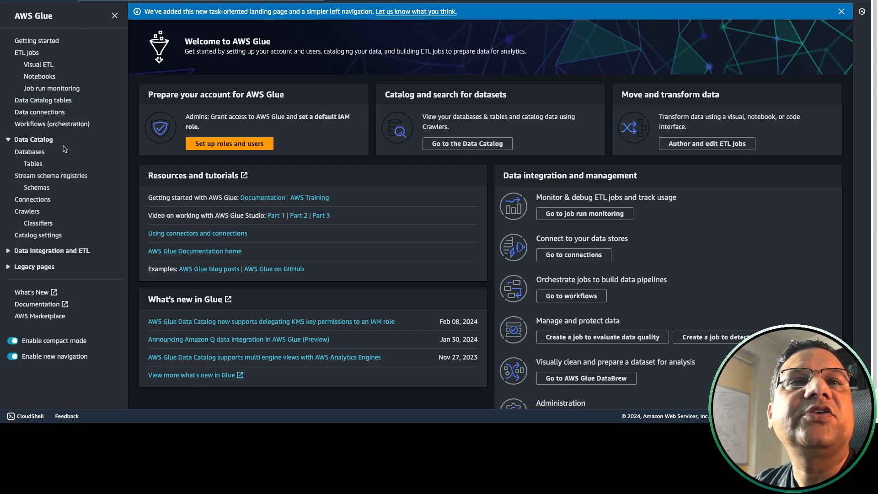
{"action": "left_click", "coordinate": [28, 211]}
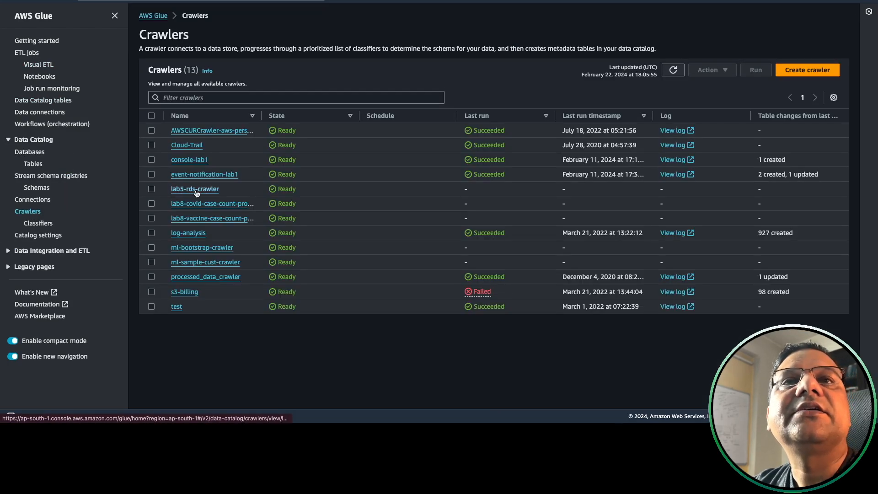
{"action": "left_click", "coordinate": [817, 71]}
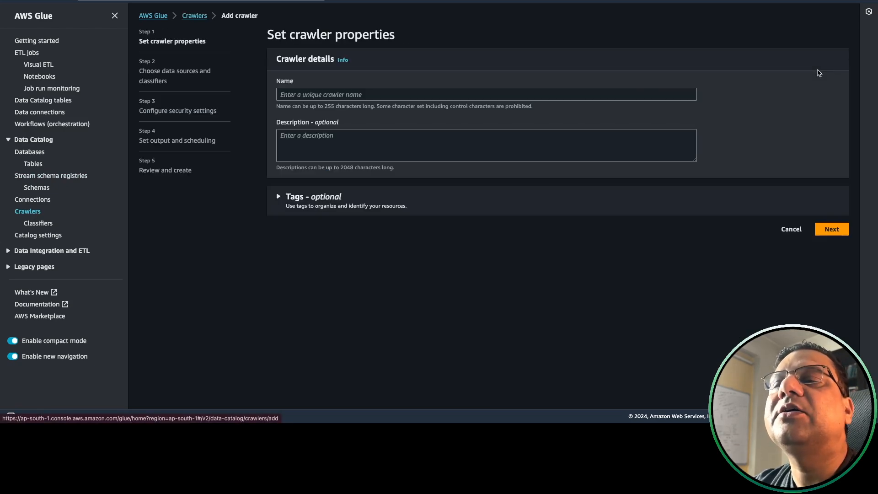
Step: Name the crawler test-crawler and proceed to the data sources and classifiers stage
{"action": "left_click", "coordinate": [307, 91]}
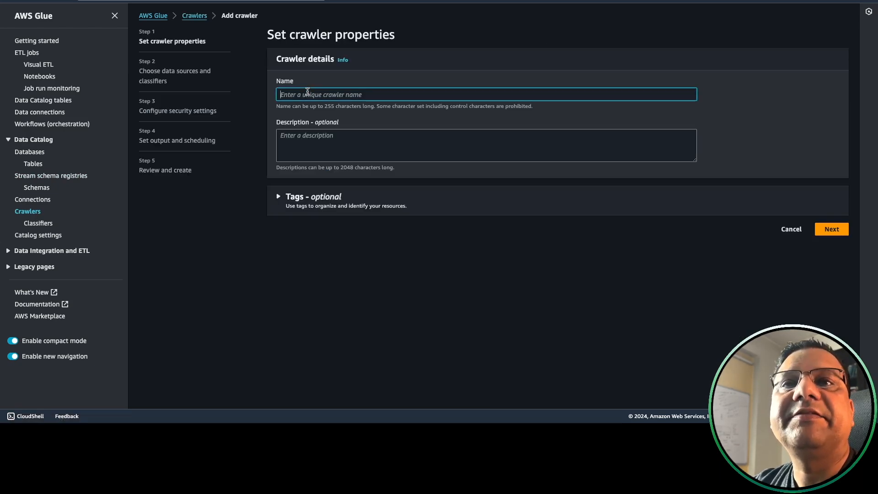
{"action": "type", "text": "test-"}
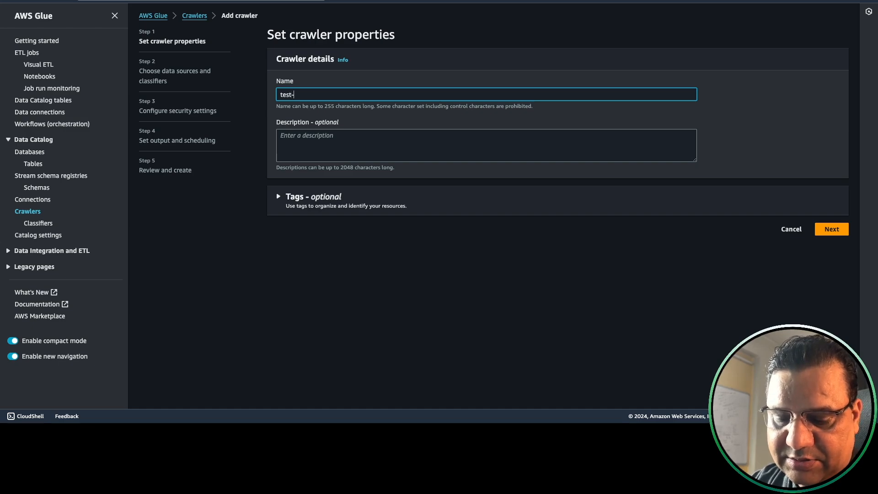
{"action": "type", "text": "craler"}
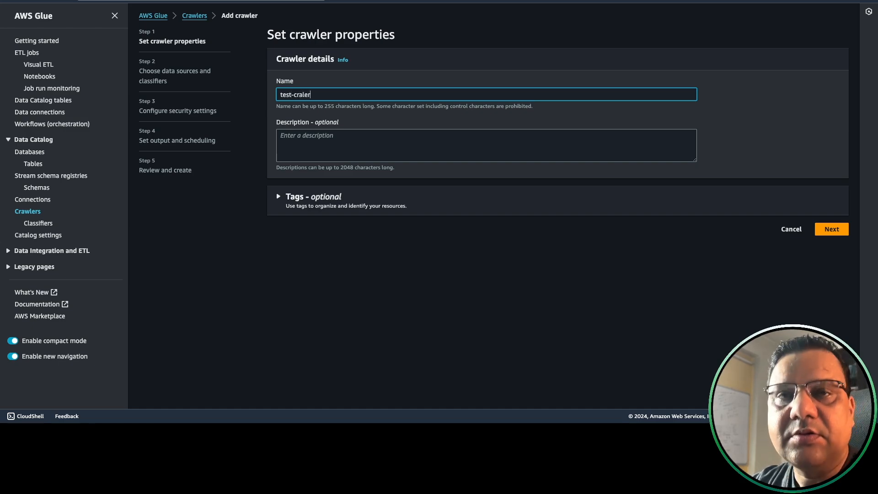
{"action": "key", "text": "BackSpace"}
{"action": "key", "text": "BackSpace"}
{"action": "key", "text": "BackSpace"}
{"action": "type", "text": "wler"}
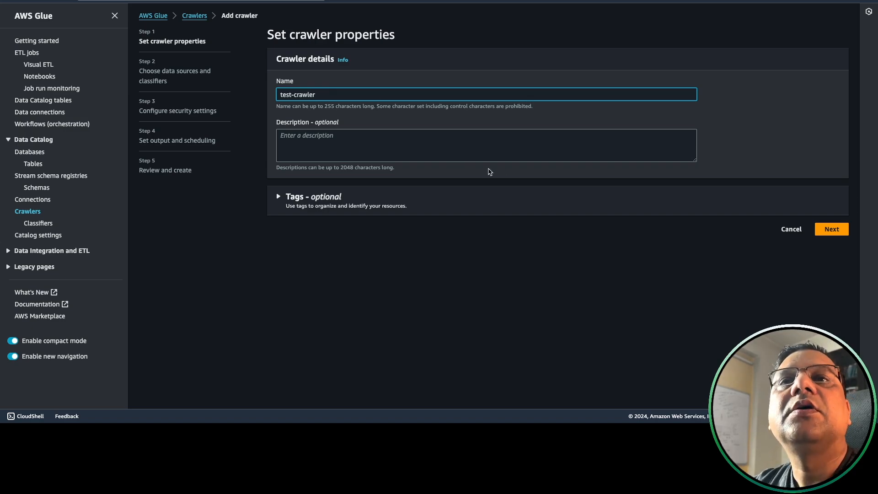
{"action": "left_click", "coordinate": [832, 233]}
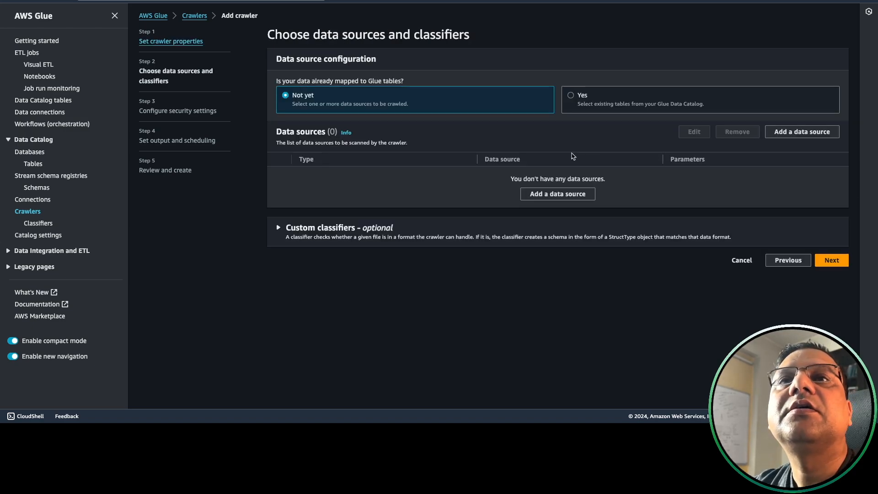
Step: Add an S3 data source using the glueworkshop bucket for ap-south-1, found by filtering the buckets by glue, with all sub-folders crawled
{"action": "left_click", "coordinate": [832, 260]}
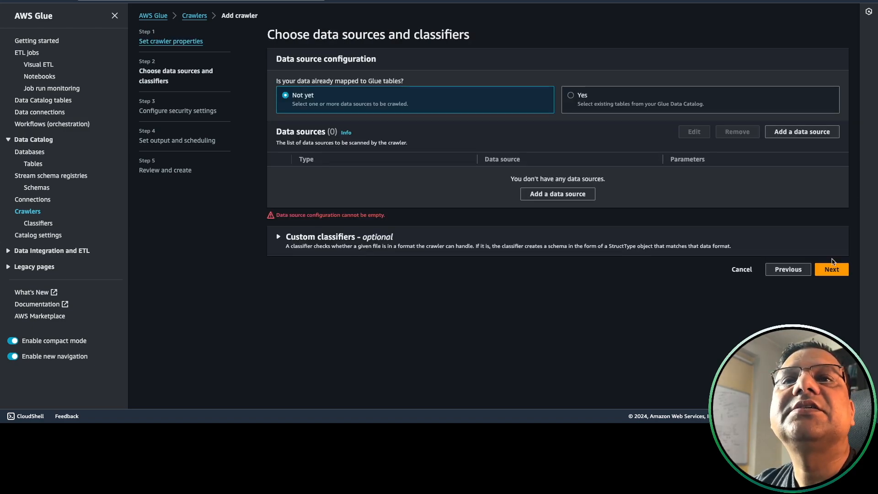
{"action": "left_click", "coordinate": [546, 195]}
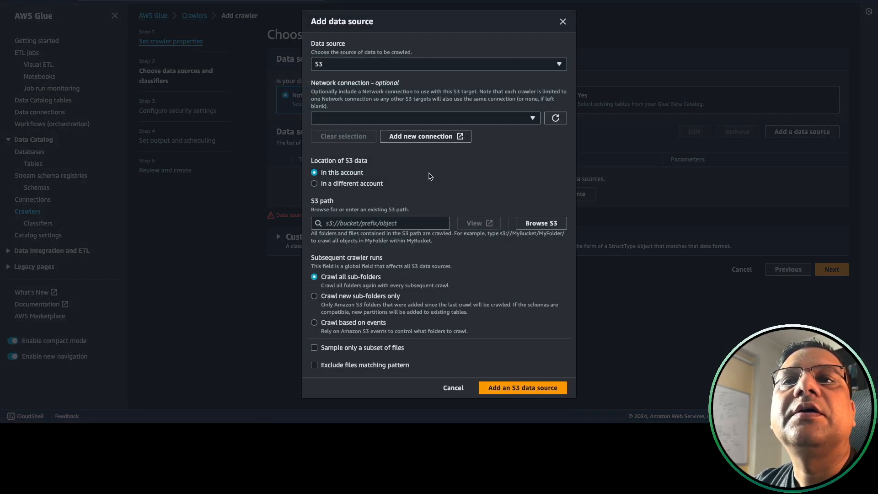
{"action": "left_click", "coordinate": [542, 224]}
{"action": "left_click", "coordinate": [209, 141]}
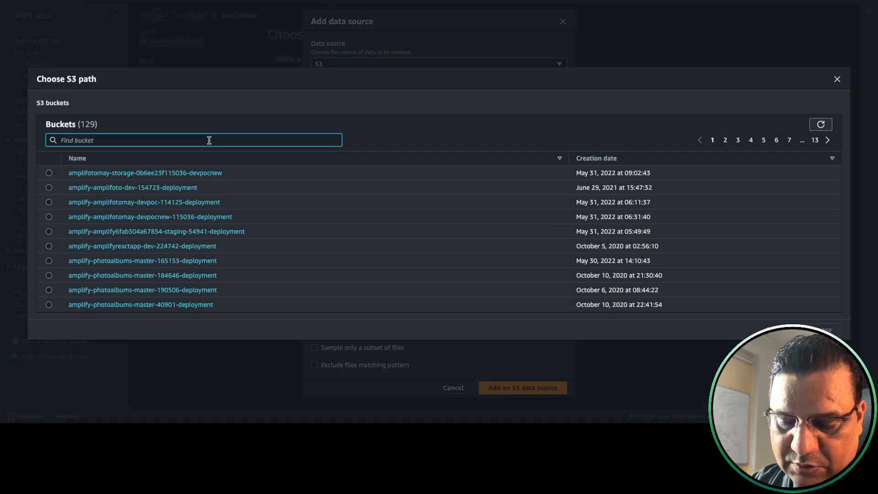
{"action": "type", "text": "g"}
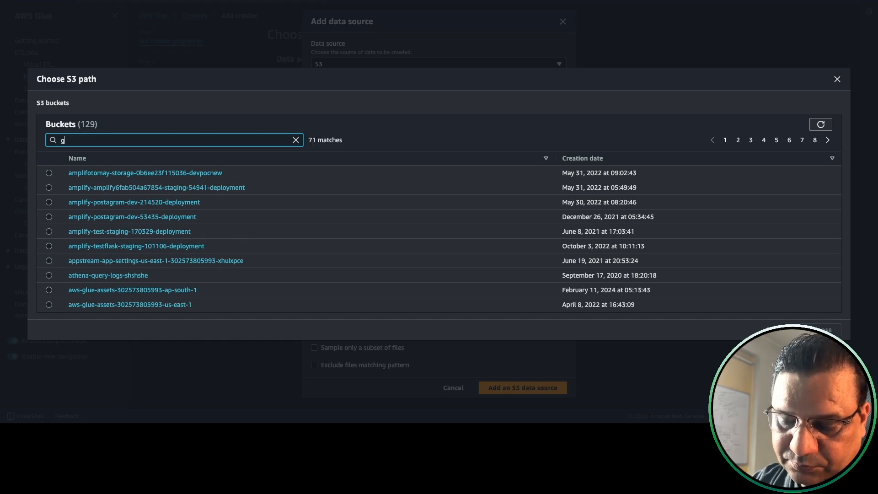
{"action": "type", "text": "lue"}
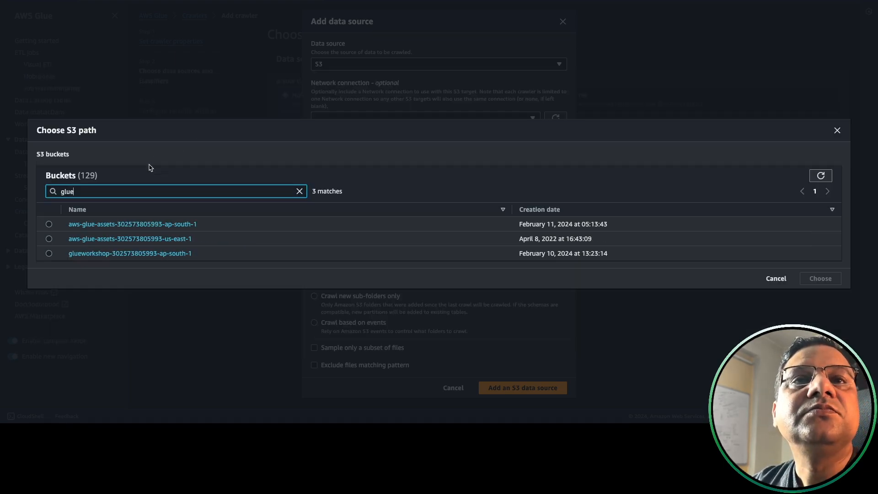
{"action": "left_click", "coordinate": [49, 253]}
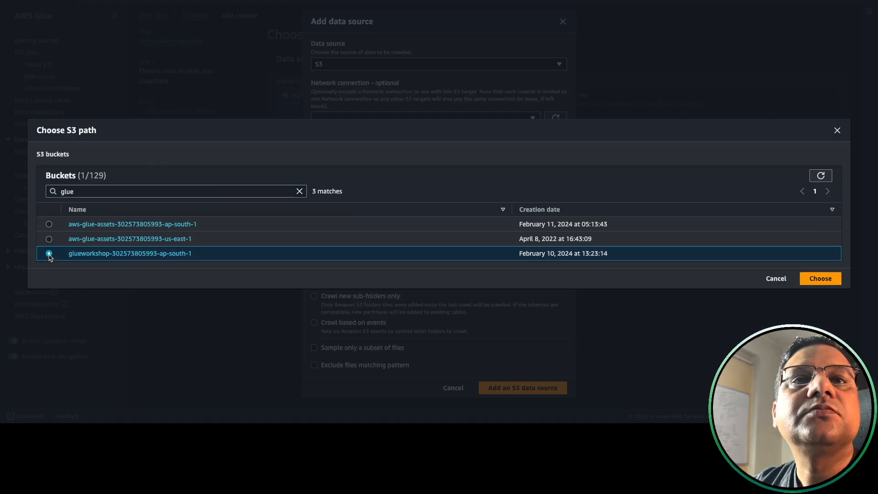
{"action": "left_click", "coordinate": [828, 279]}
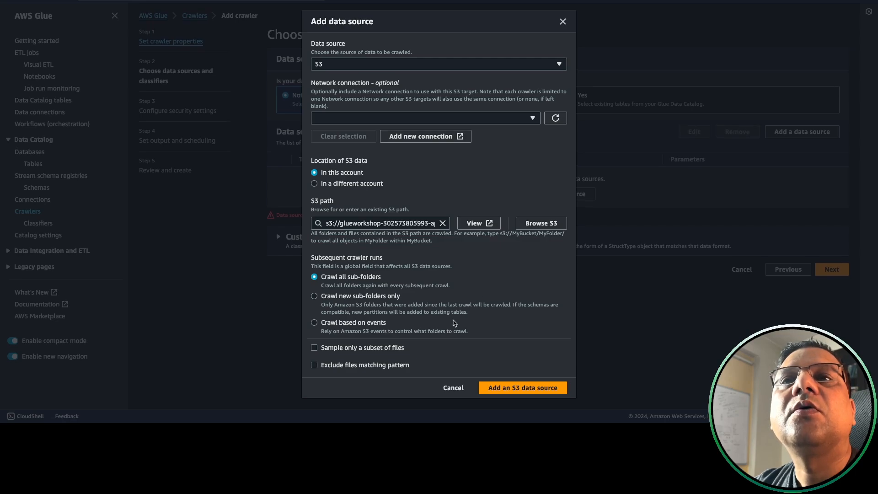
{"action": "left_click", "coordinate": [527, 390]}
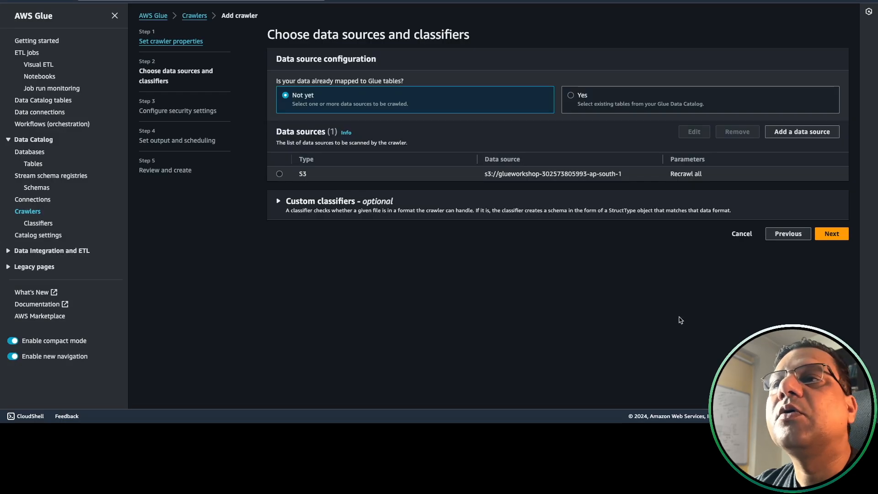
Step: Proceed to the crawler's security settings and choose glue-iam-service-role as its existing IAM role
{"action": "left_click", "coordinate": [836, 235]}
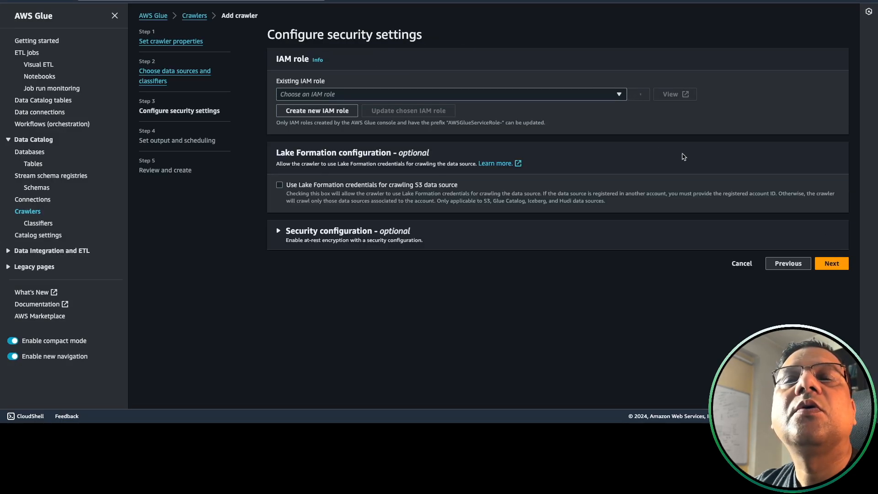
{"action": "left_click", "coordinate": [310, 96]}
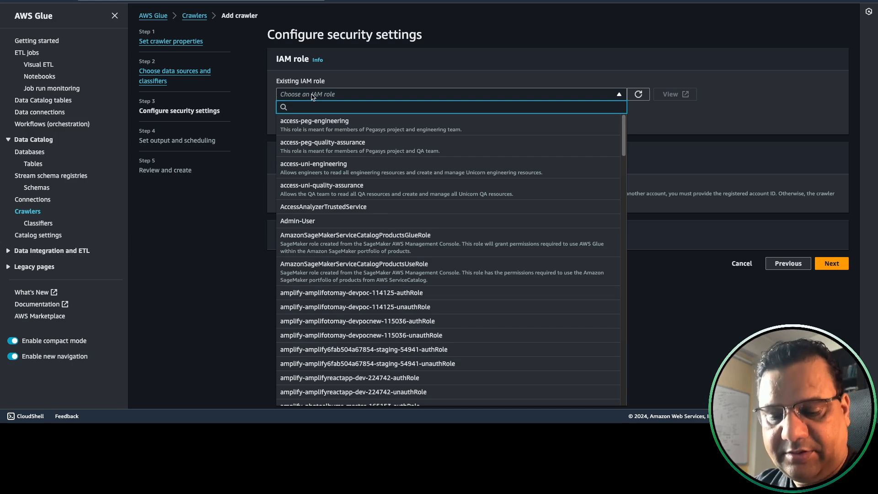
{"action": "type", "text": "glue-iam-service-role"}
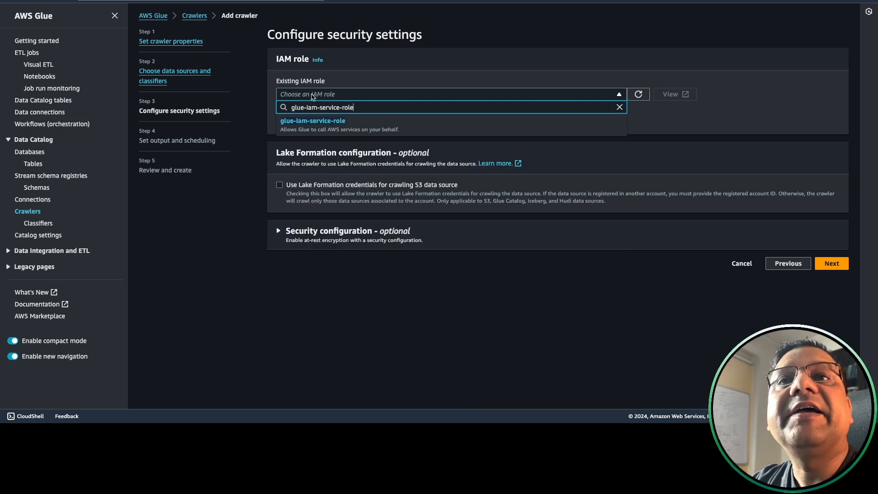
{"action": "left_click", "coordinate": [319, 121]}
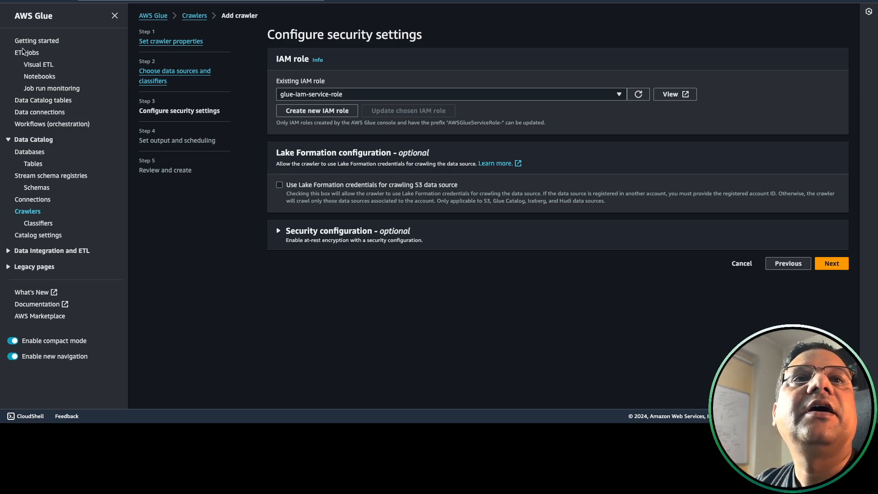
Step: Open the job details of the glue_etl_lab0 visual ETL job and search its IAM role choices for glue-iam-service-role, leaving the selection as is
{"action": "left_click", "coordinate": [40, 67]}
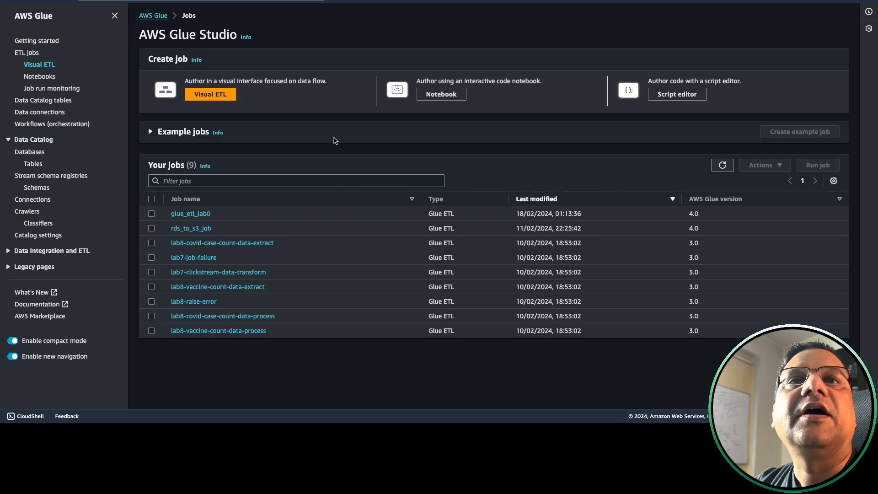
{"action": "left_click", "coordinate": [202, 215]}
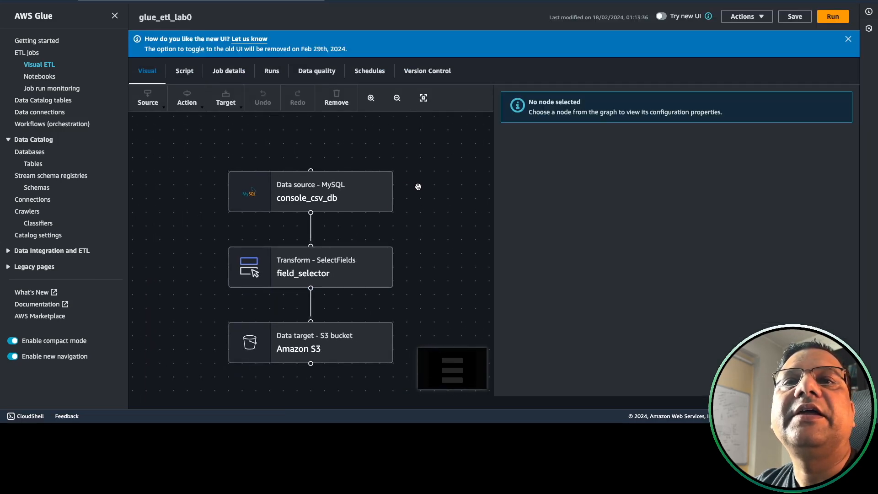
{"action": "left_click", "coordinate": [233, 74]}
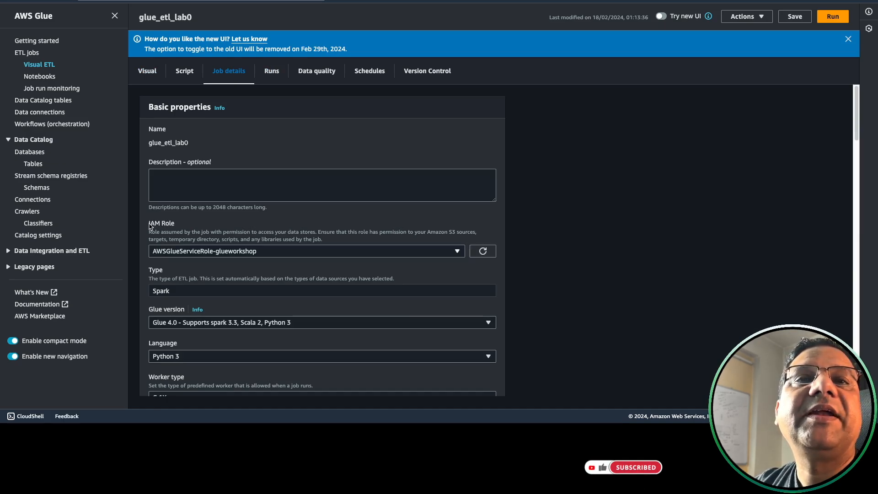
{"action": "left_click_drag", "start_coordinate": [149, 223], "coordinate": [176, 227]}
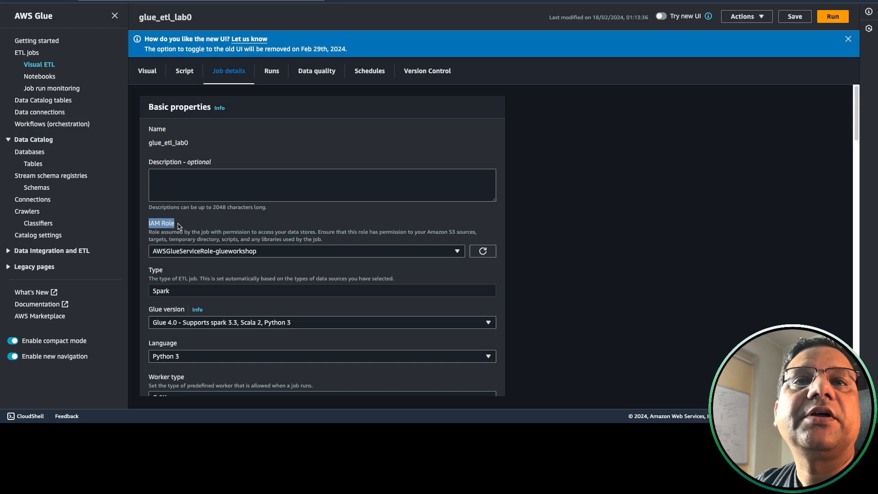
{"action": "left_click", "coordinate": [228, 254]}
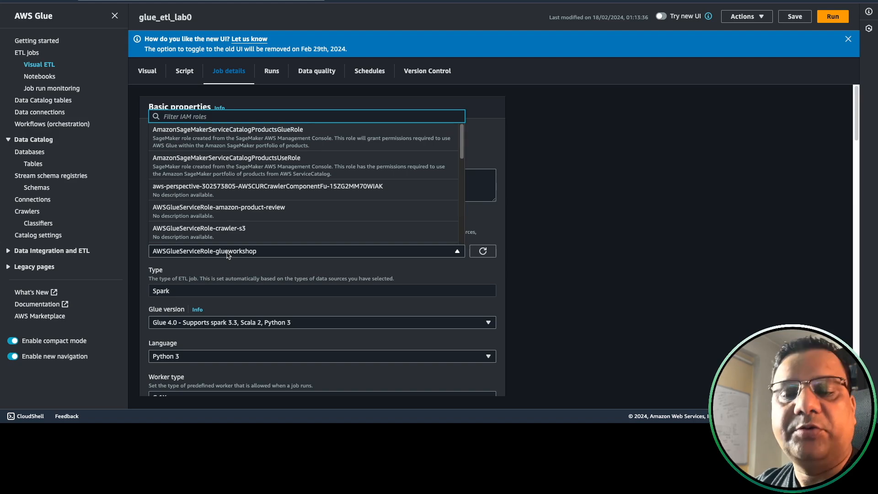
{"action": "type", "text": "glue-iam-service-role"}
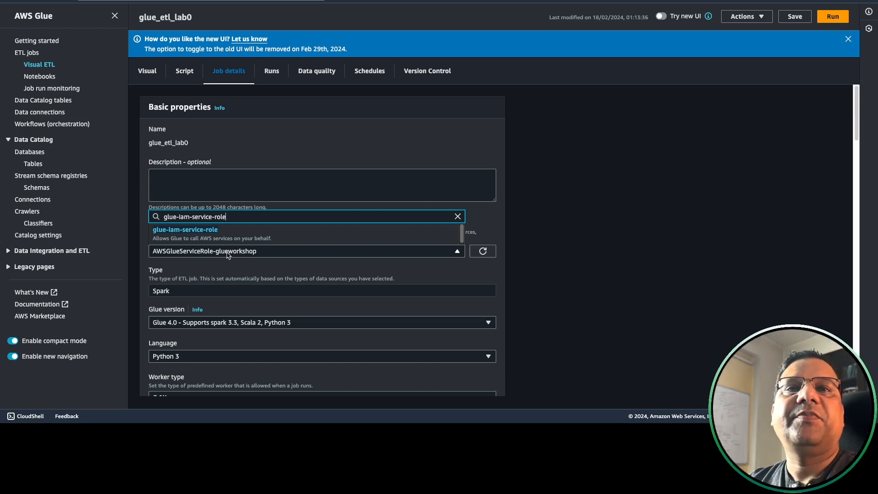
{"action": "left_click", "coordinate": [266, 255]}
Step: Open GlueWorkshopMySQLConnection from the Data Catalog connections and examine its JDBC URL, credential type and VPC, subnet and security group options
{"action": "left_click", "coordinate": [38, 201]}
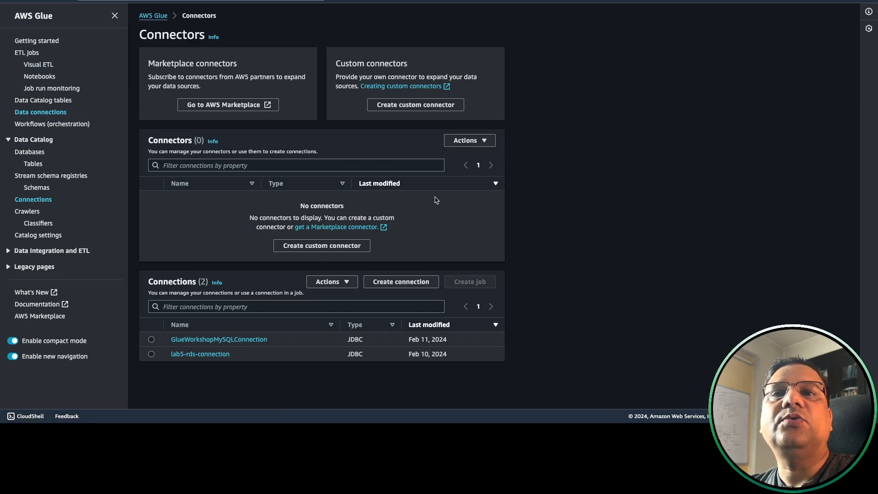
{"action": "left_click", "coordinate": [227, 341]}
{"action": "scroll", "coordinate": [267, 208], "scroll_direction": "down", "scroll_amount": 3}
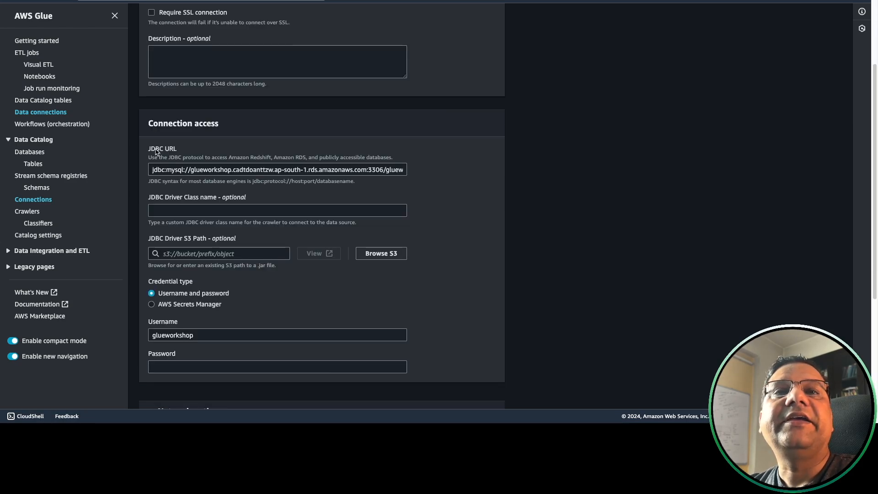
{"action": "left_click", "coordinate": [153, 169]}
{"action": "scroll", "coordinate": [222, 218], "scroll_direction": "down", "scroll_amount": 2}
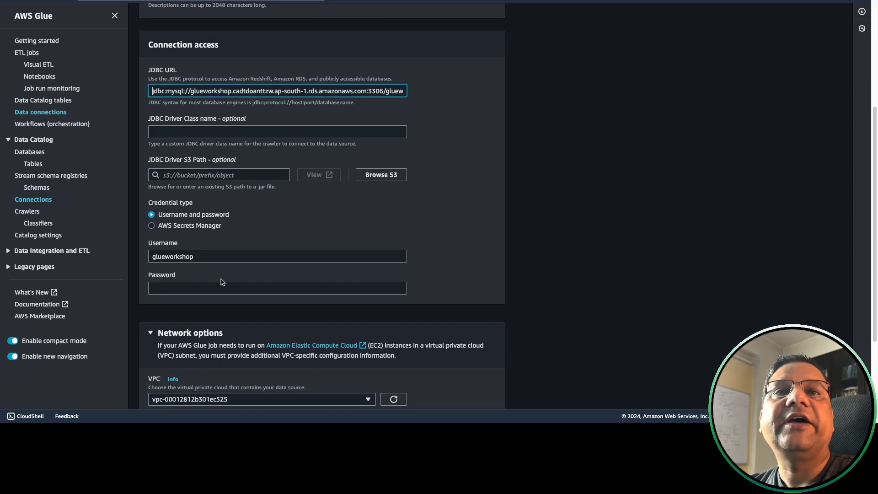
{"action": "scroll", "coordinate": [221, 225], "scroll_direction": "down", "scroll_amount": 4}
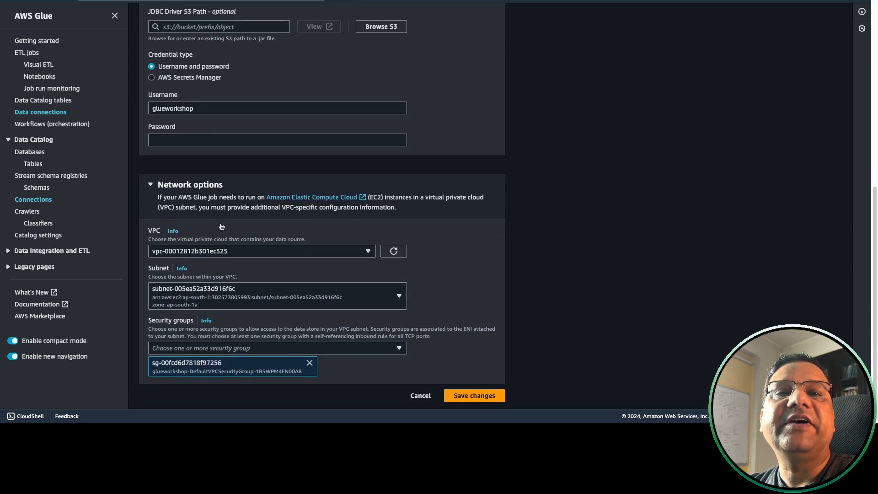
{"action": "scroll", "coordinate": [258, 228], "scroll_direction": "up", "scroll_amount": 6}
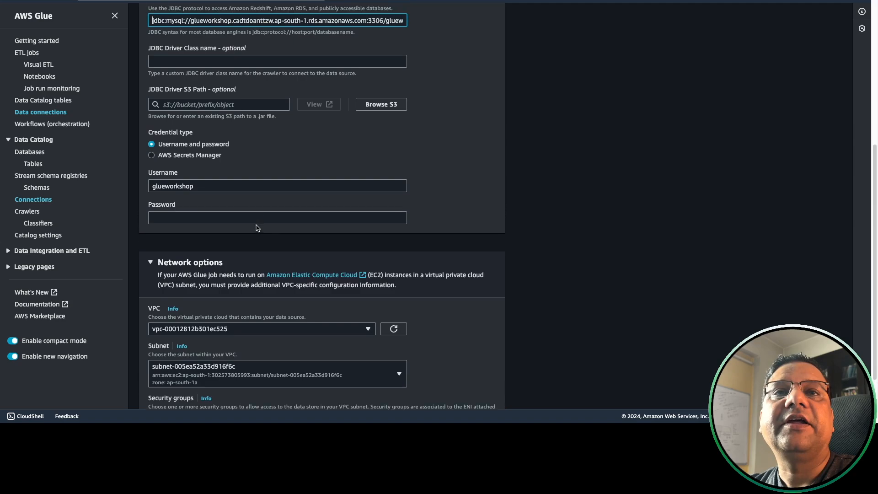
{"action": "scroll", "coordinate": [256, 224], "scroll_direction": "up", "scroll_amount": 5}
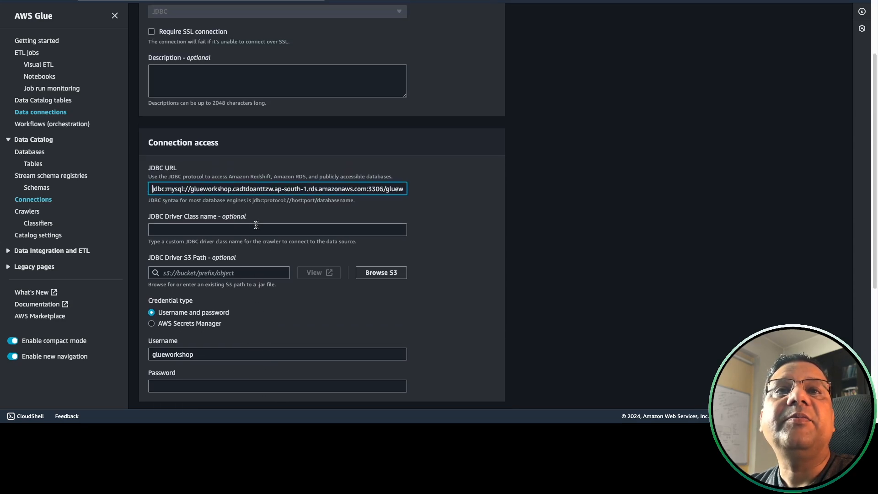